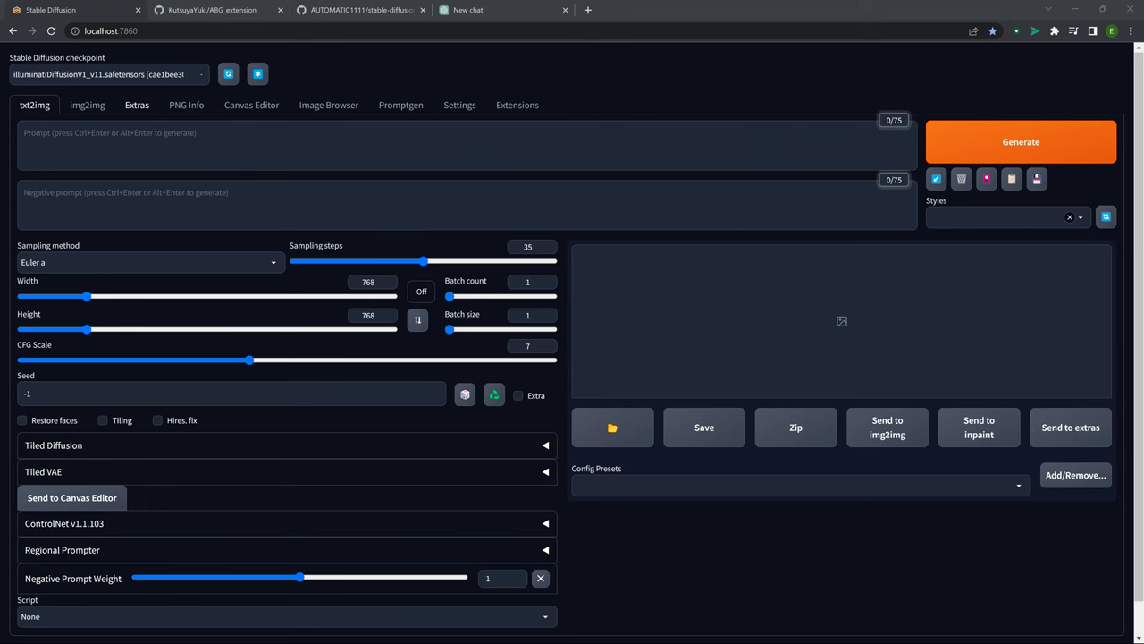
Look over the Extras options and the installed extensions list, including the pixelization extension's GitHub page.
click(136, 104)
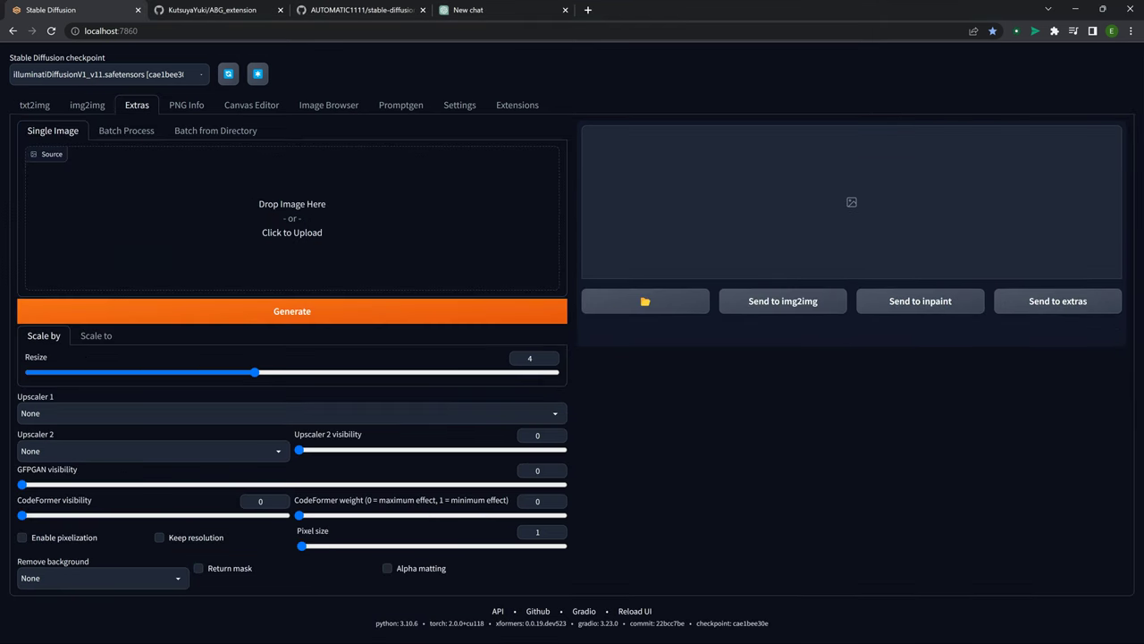
click(517, 104)
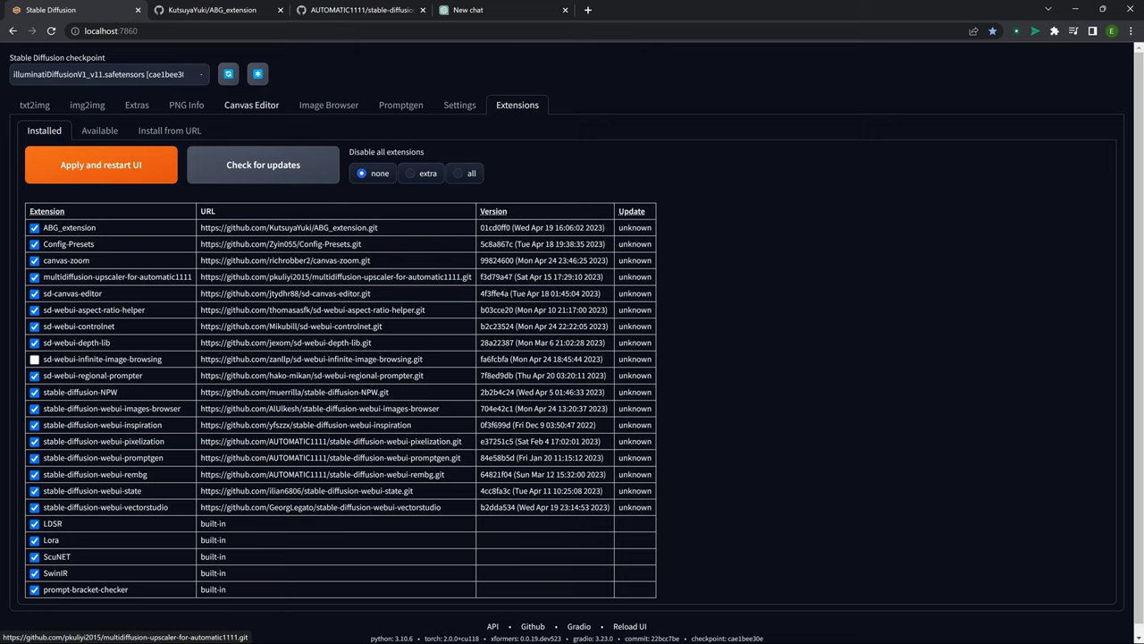
click(358, 10)
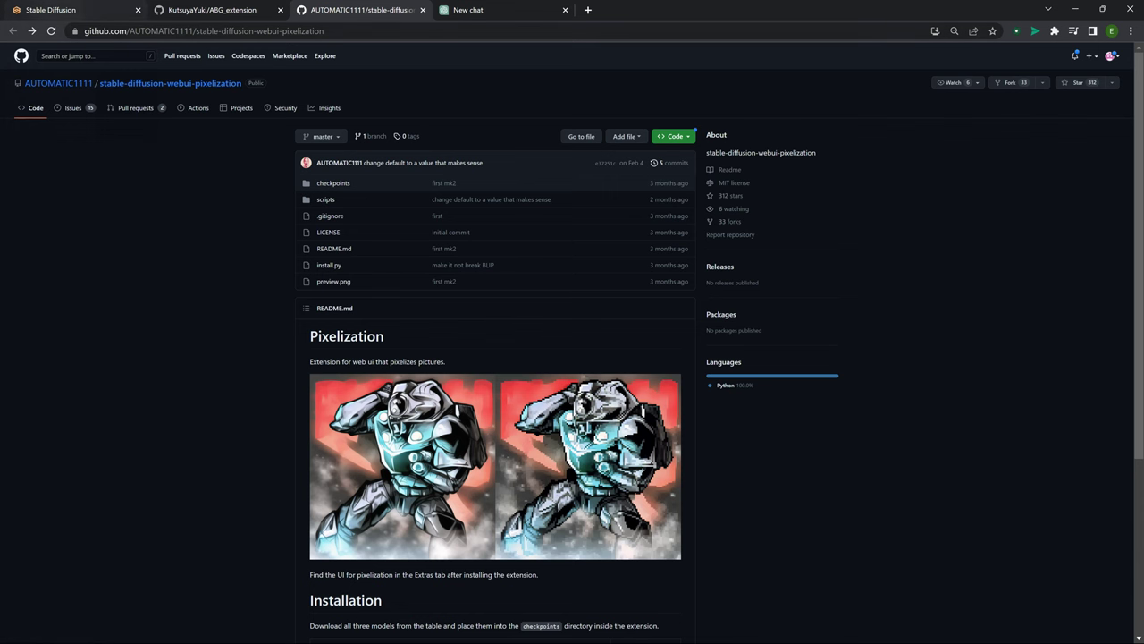
View the form for installing an extension from a git repository URL and the pixelization settings in Extras.
click(61, 10)
click(170, 131)
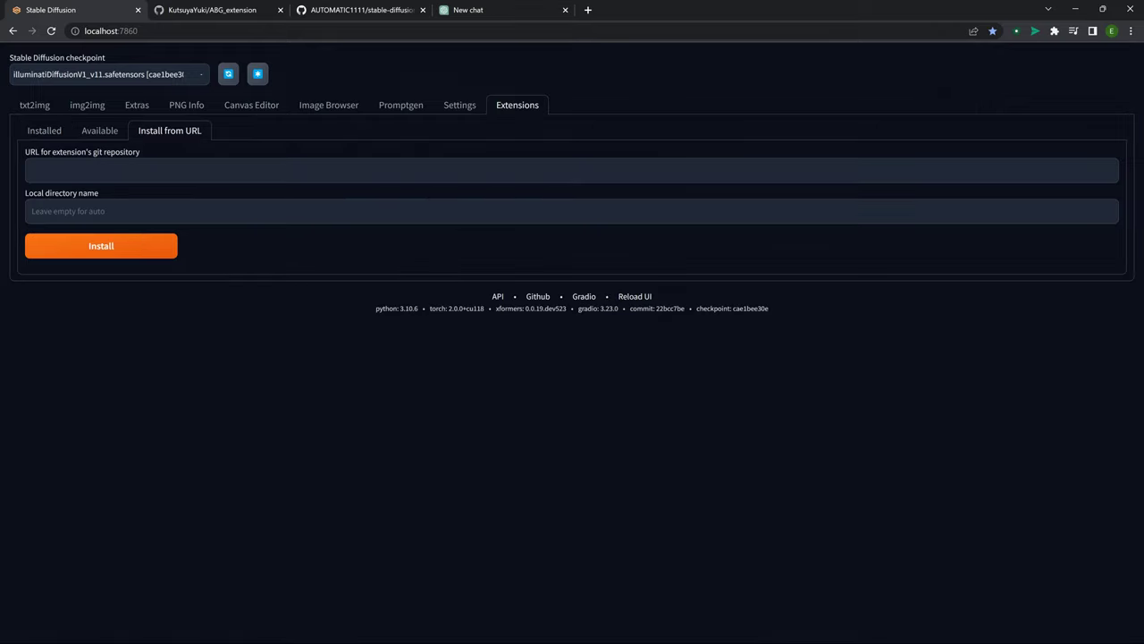
click(572, 171)
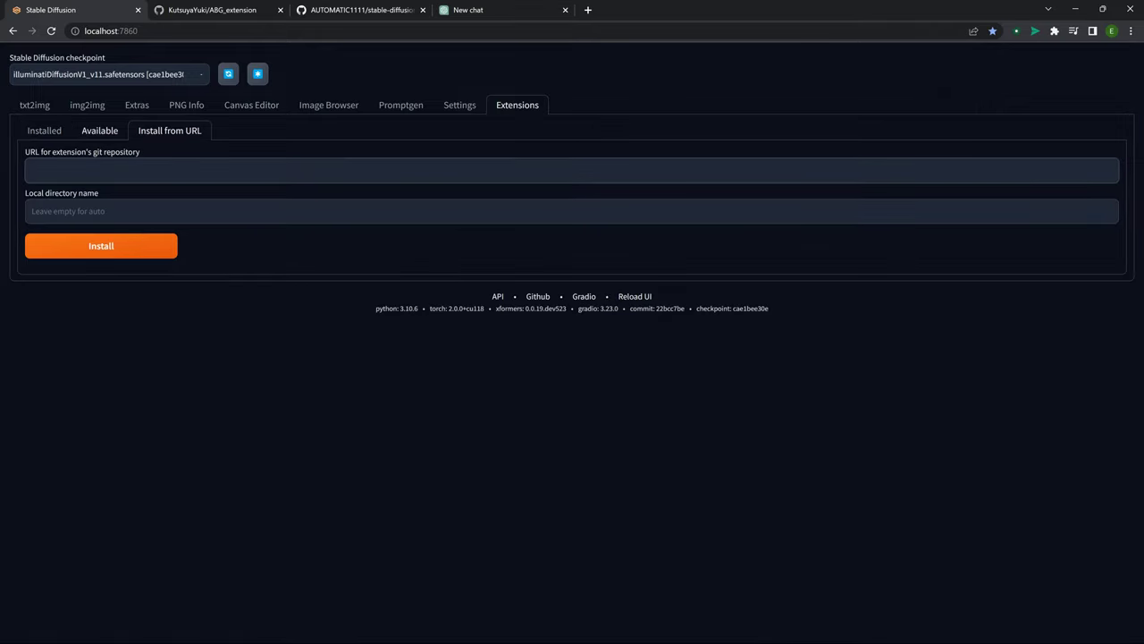
click(137, 106)
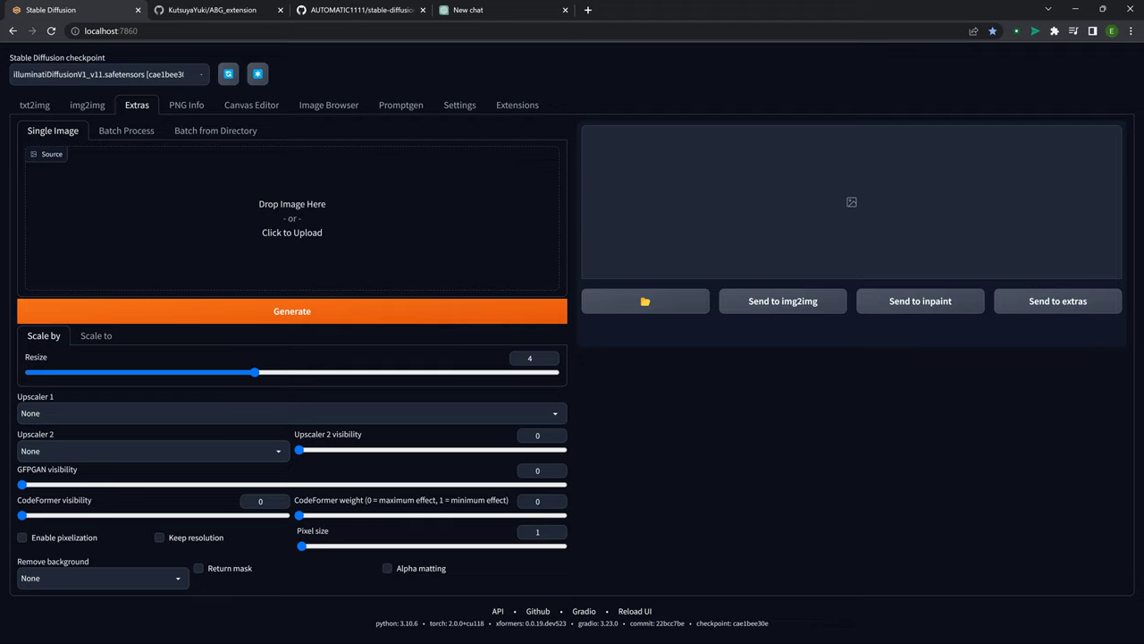
mouse_move(303, 545)
mouse_down()
mouse_move(496, 546)
mouse_move(302, 546)
mouse_up()
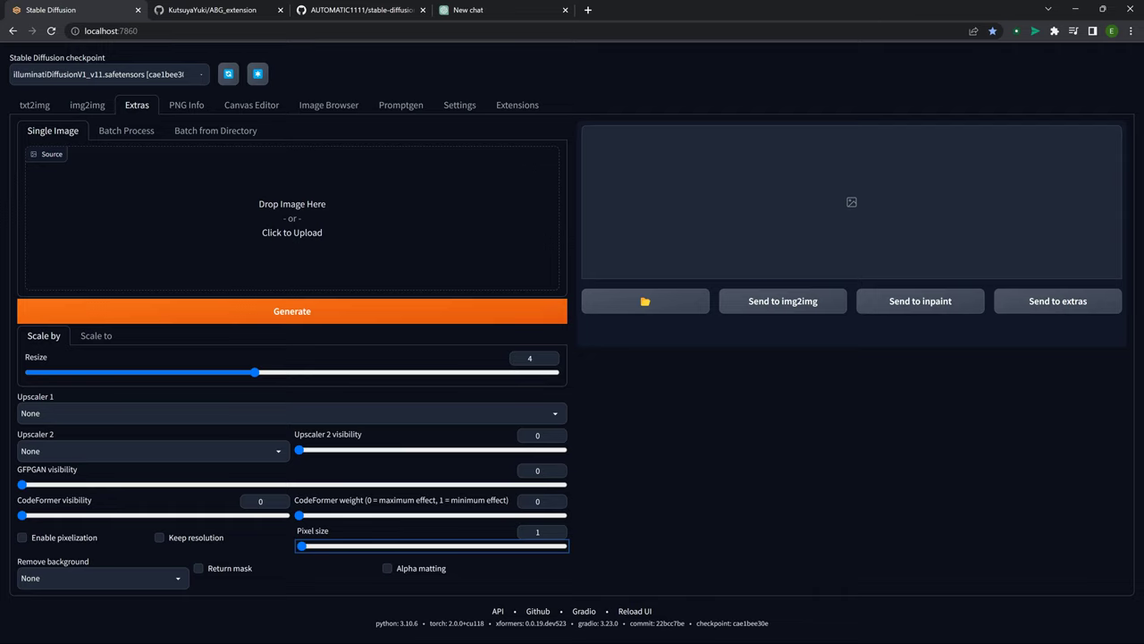
Find ABG_extension among the installed extensions and view its GitHub page with the installation and usage notes.
click(517, 105)
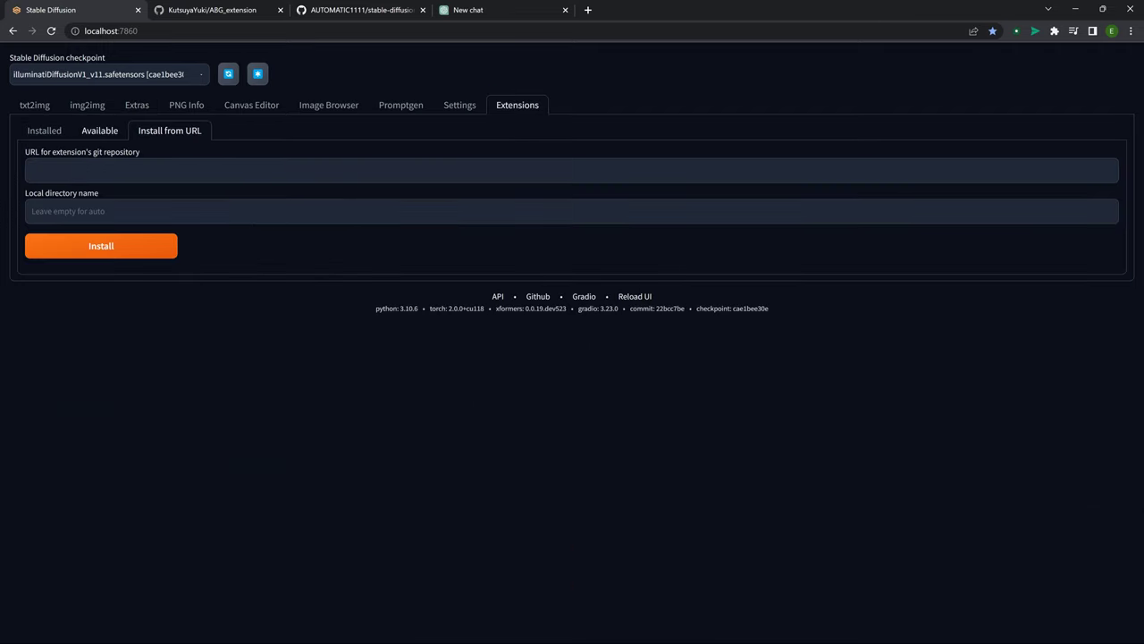
click(100, 131)
click(44, 131)
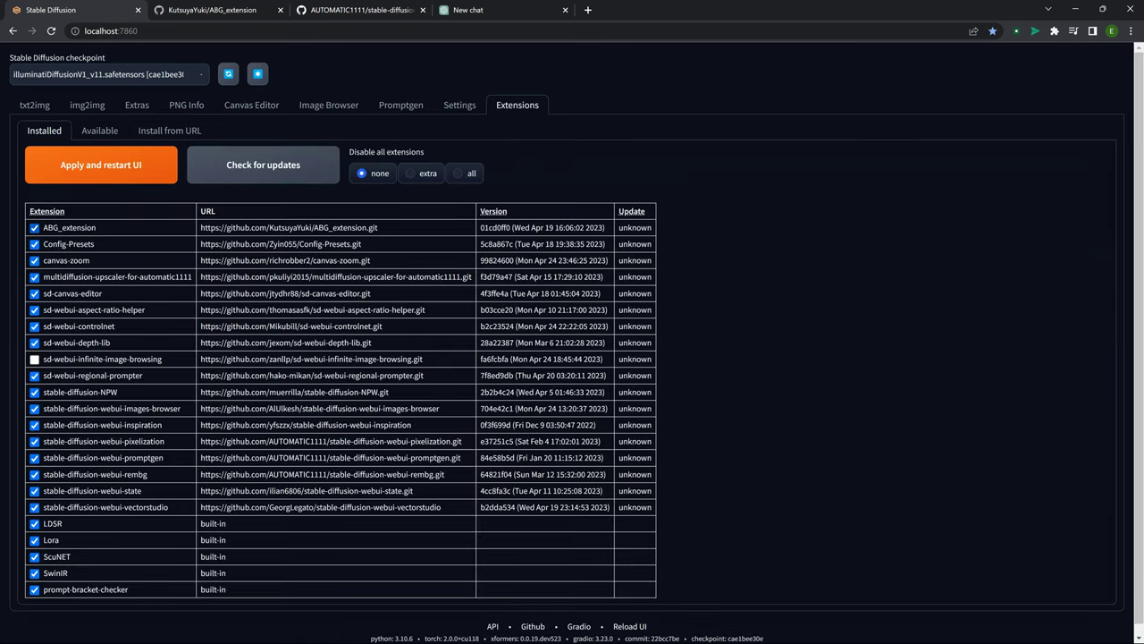
click(289, 227)
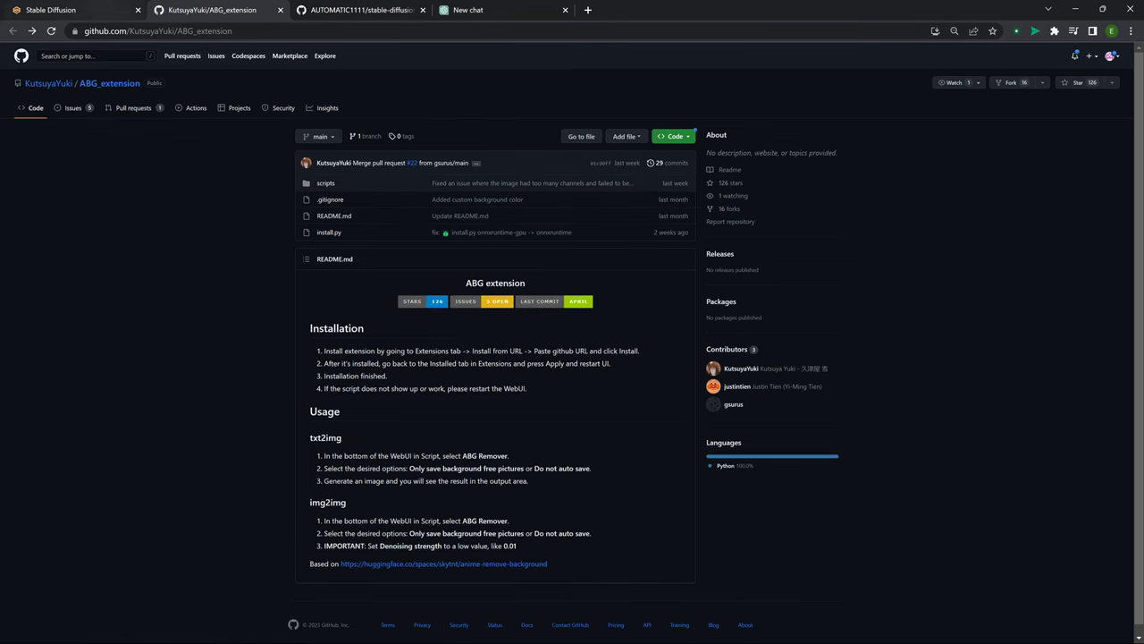
click(49, 9)
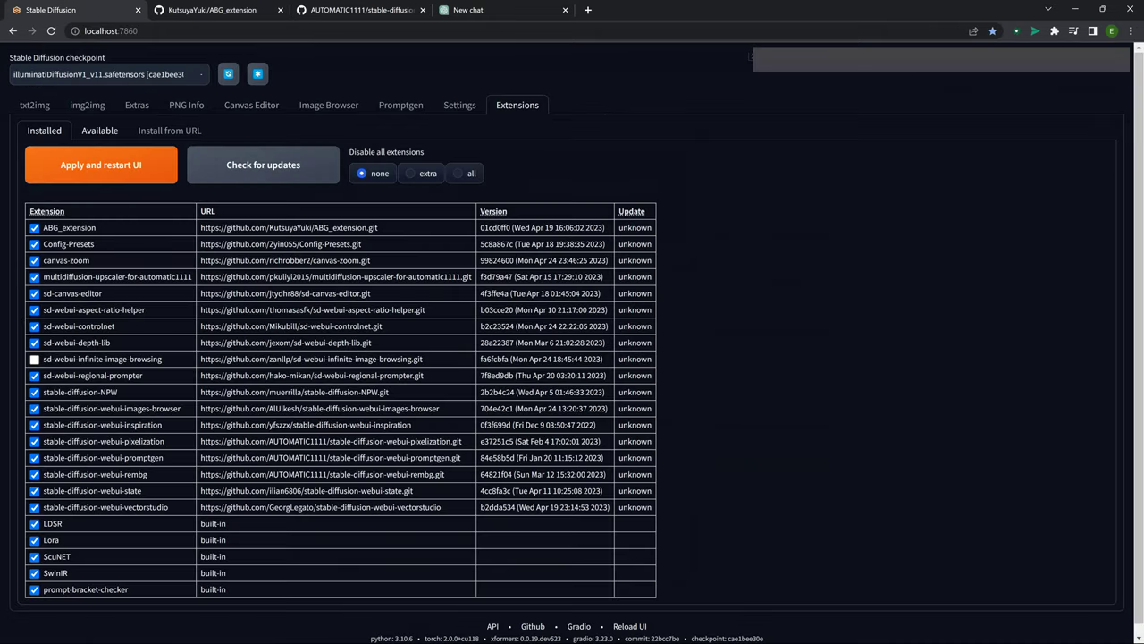
Load the index of available extensions and return to the list of installed ones.
click(100, 130)
click(101, 165)
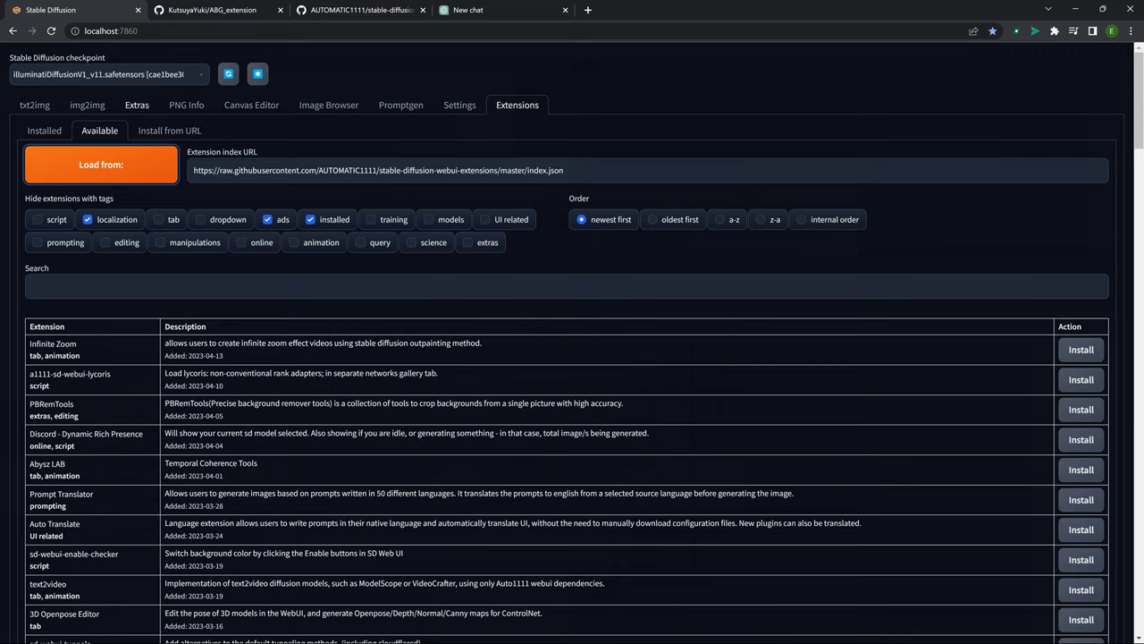
click(44, 130)
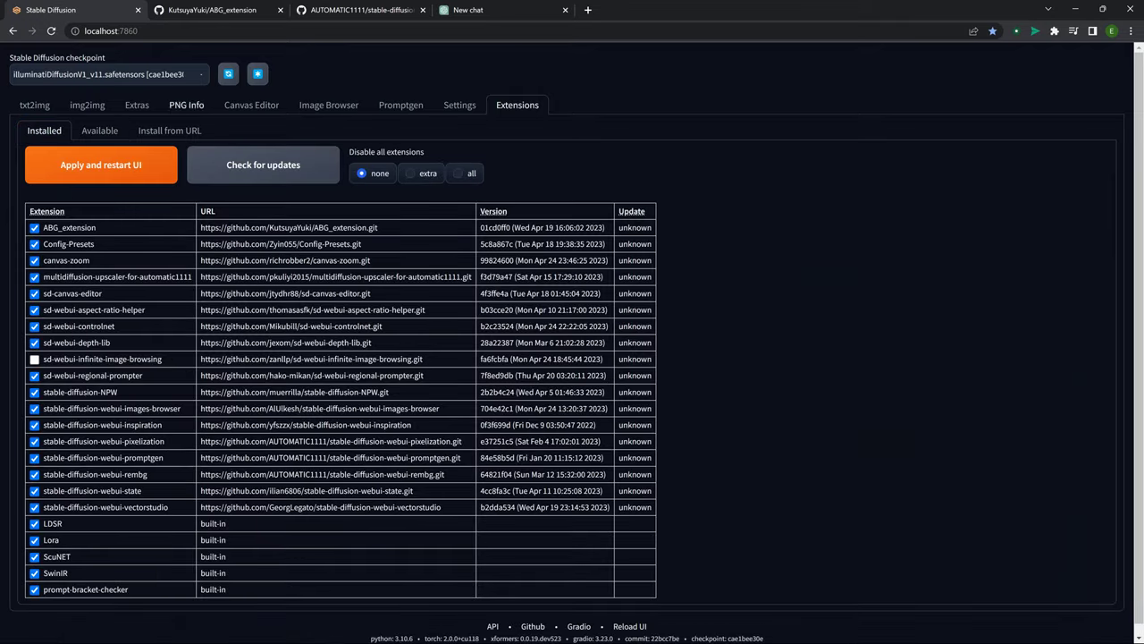
Examine the background removal models offered in Extras, leaving the selection at None.
click(136, 104)
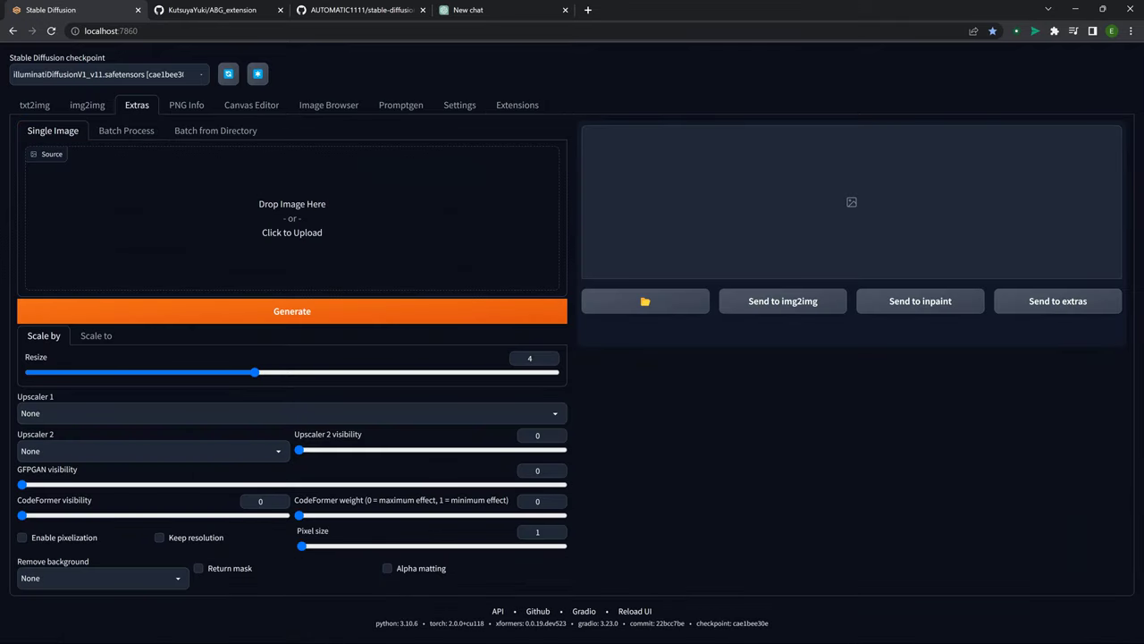
click(103, 579)
click(103, 578)
click(103, 579)
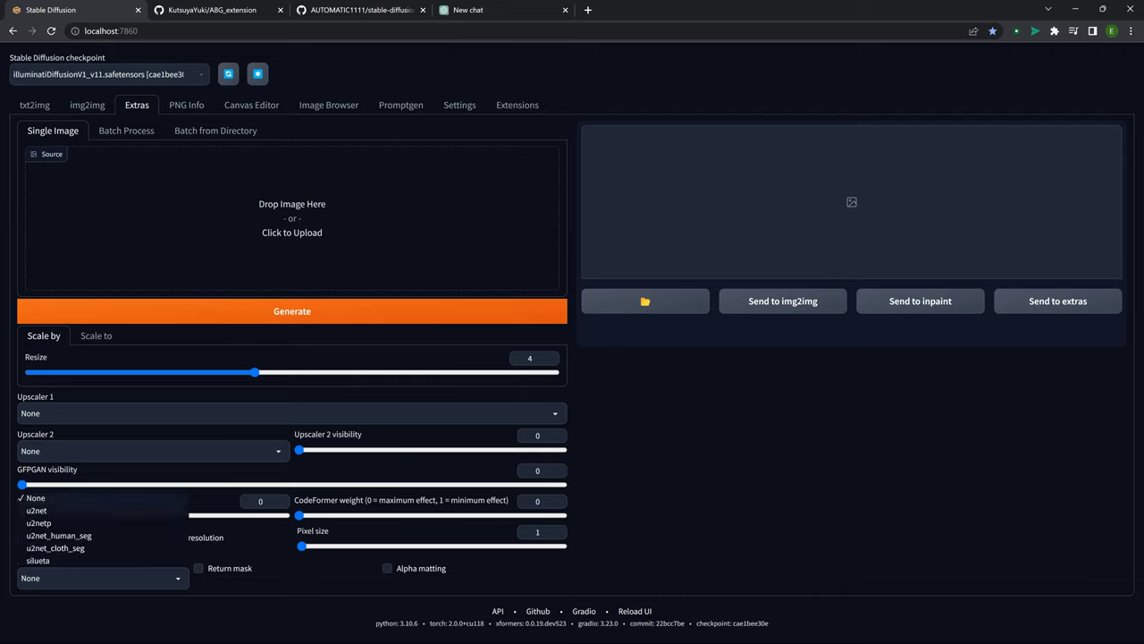
click(103, 578)
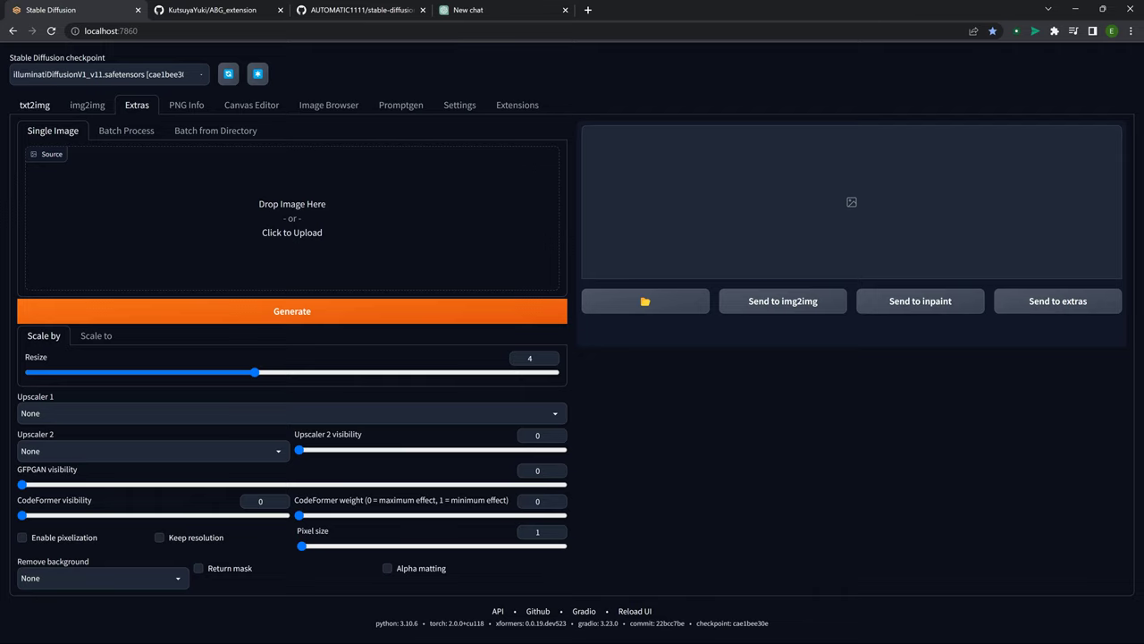
Enter "oak tree with roots" as the txt2img prompt.
click(34, 105)
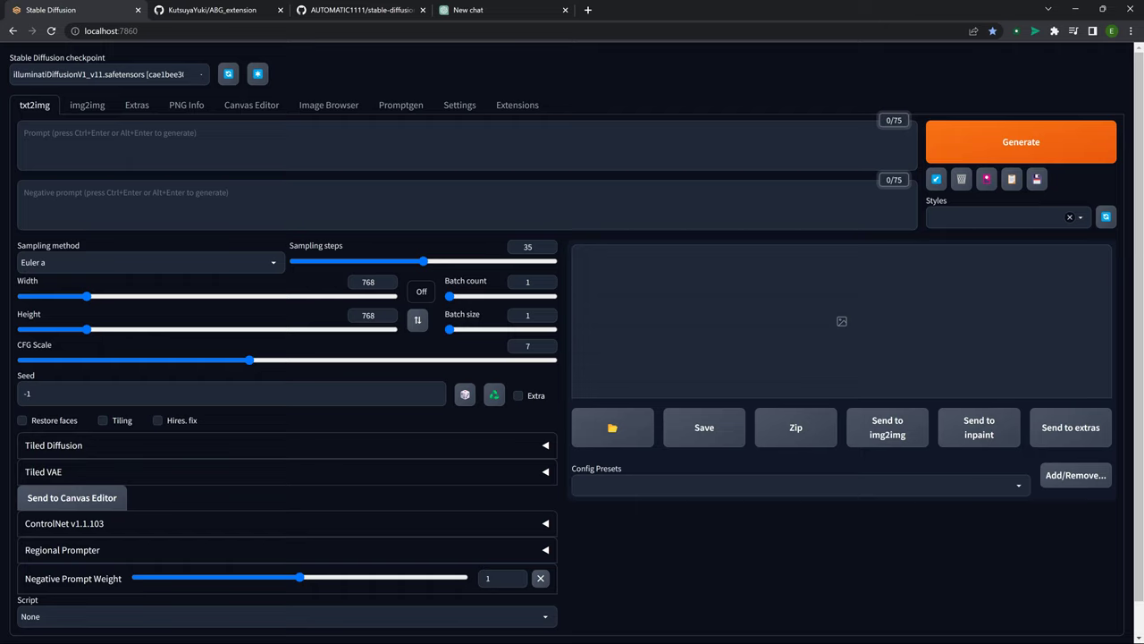
click(109, 140)
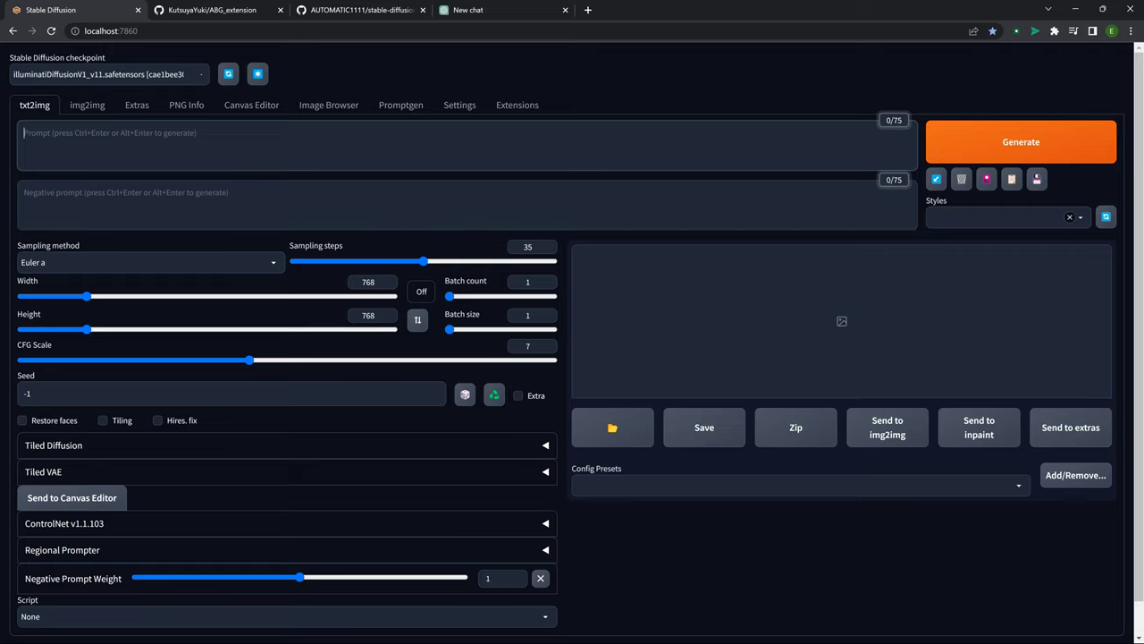
text(oak tree)
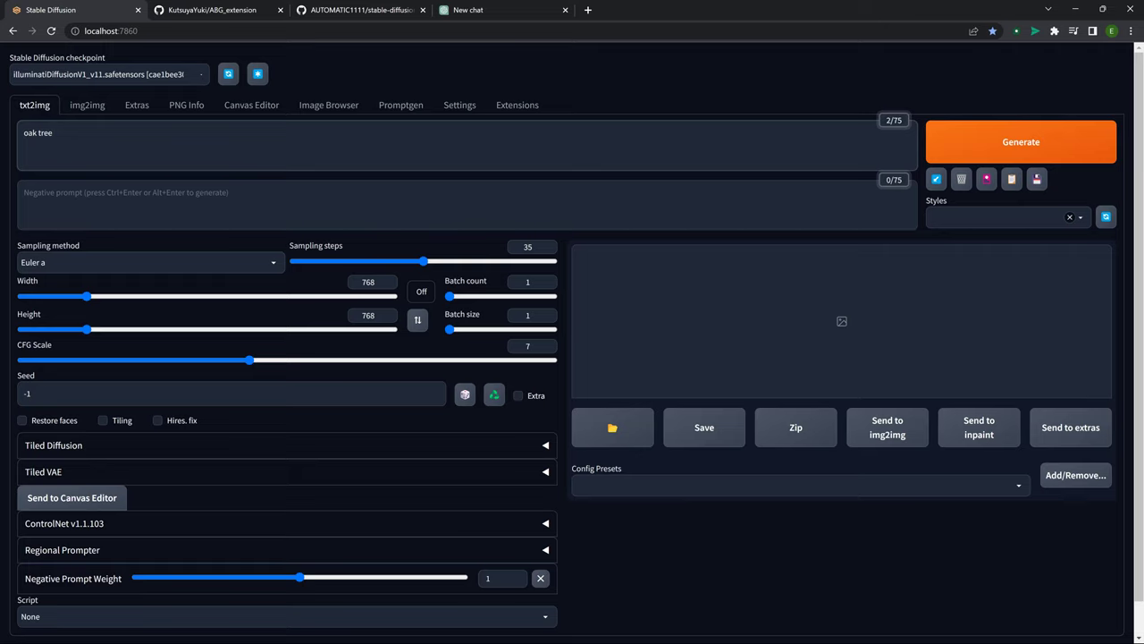
text( with roots)
Find the "style: intricate icon painting" style with the search term "icon" and apply its text to the prompt.
click(997, 217)
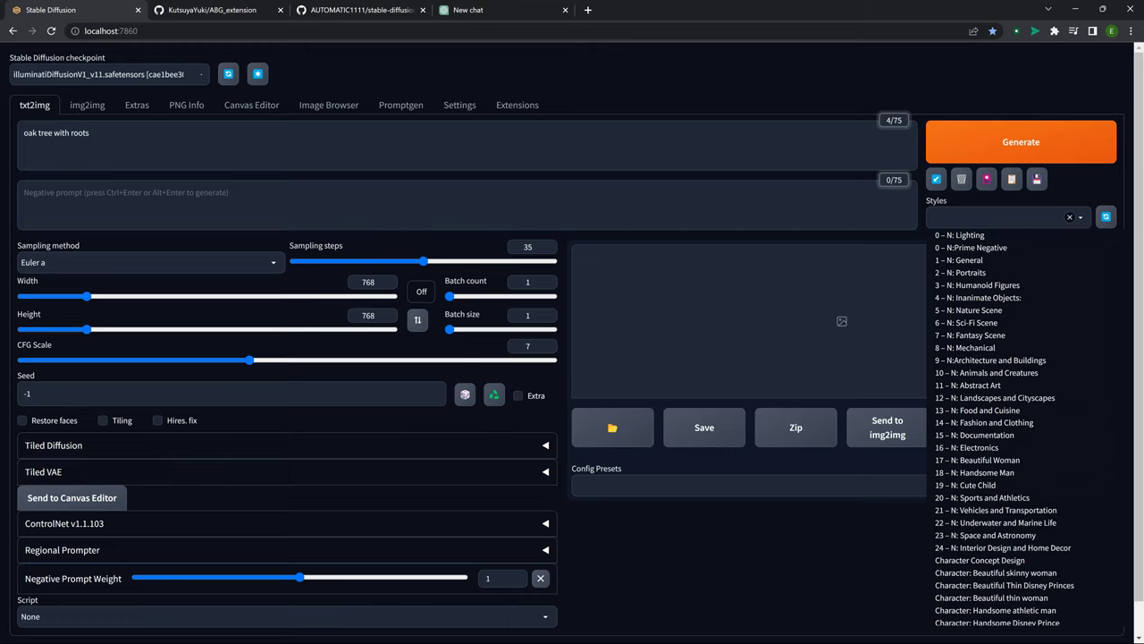
text(icon)
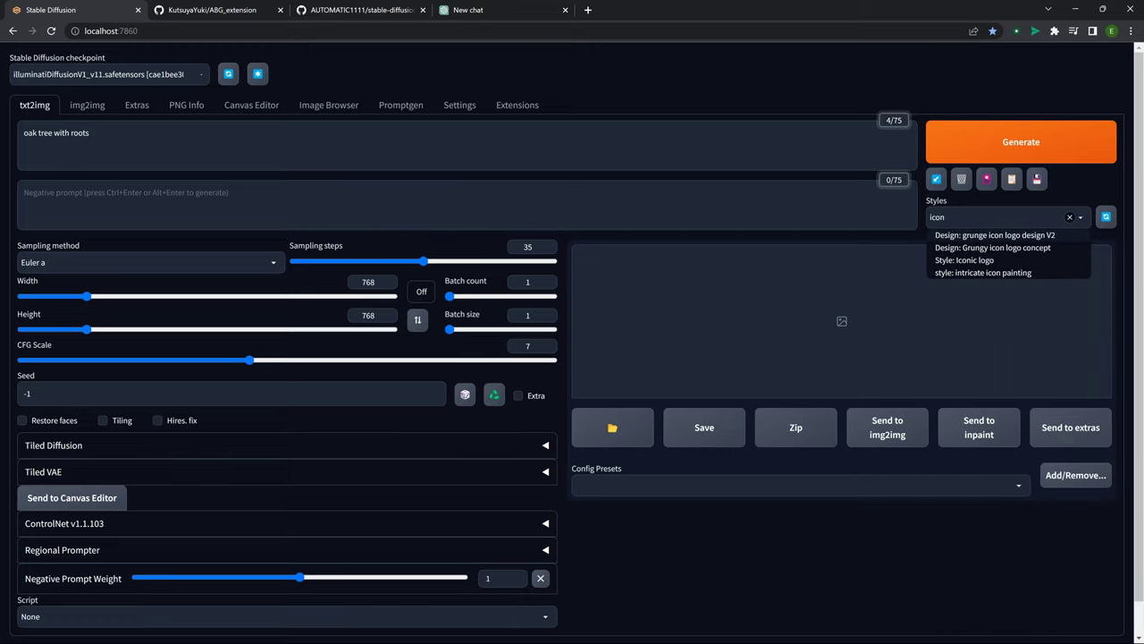
click(983, 273)
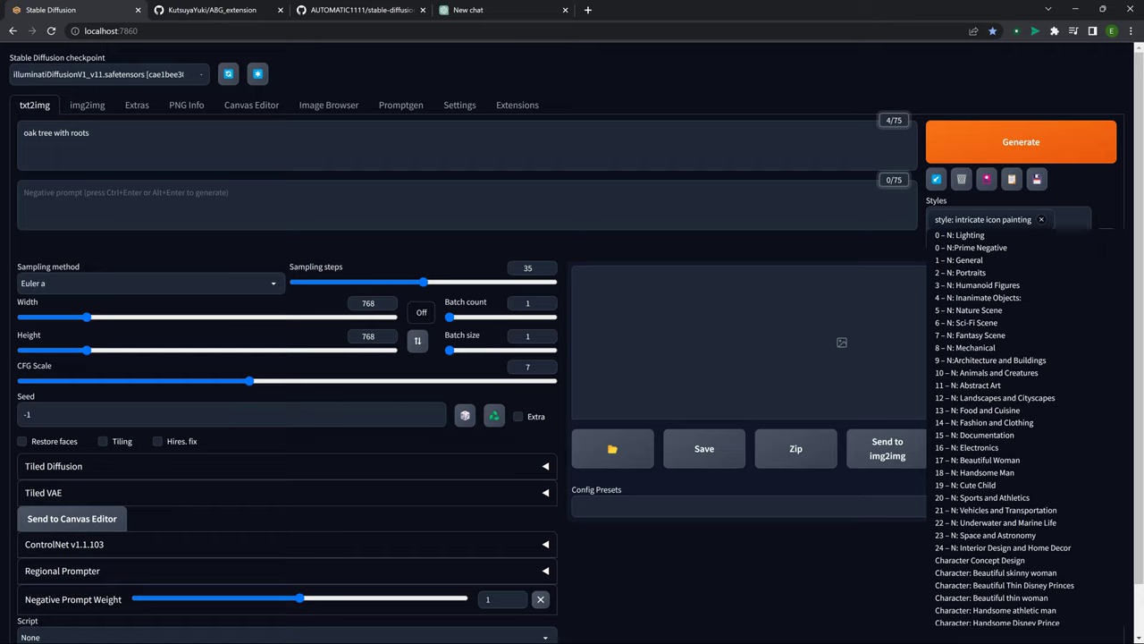
key(Escape)
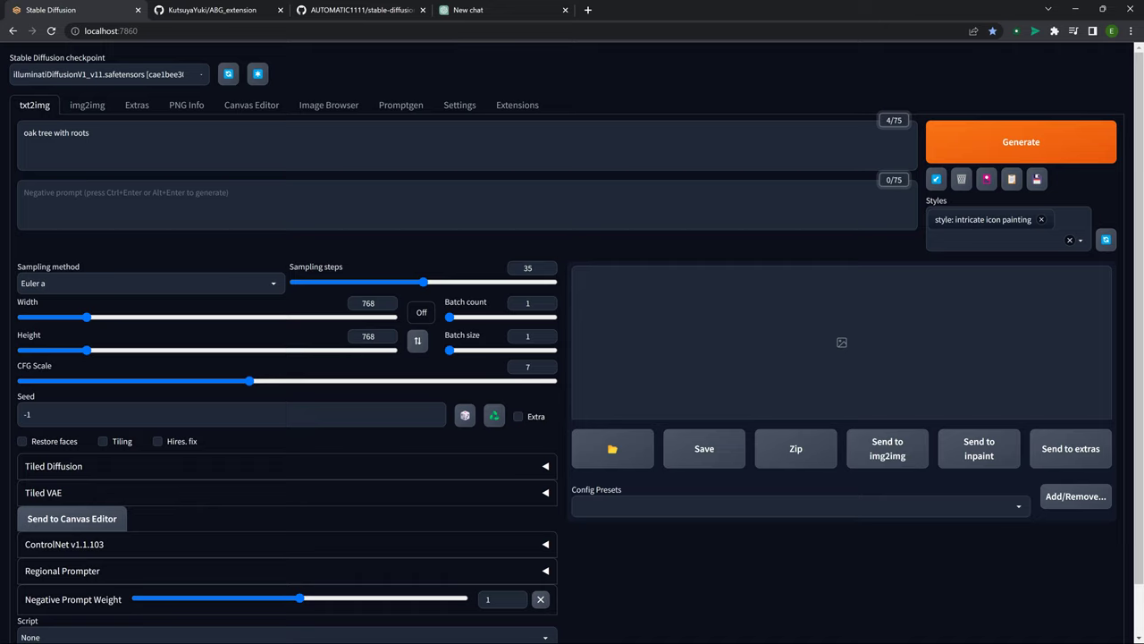
click(1013, 179)
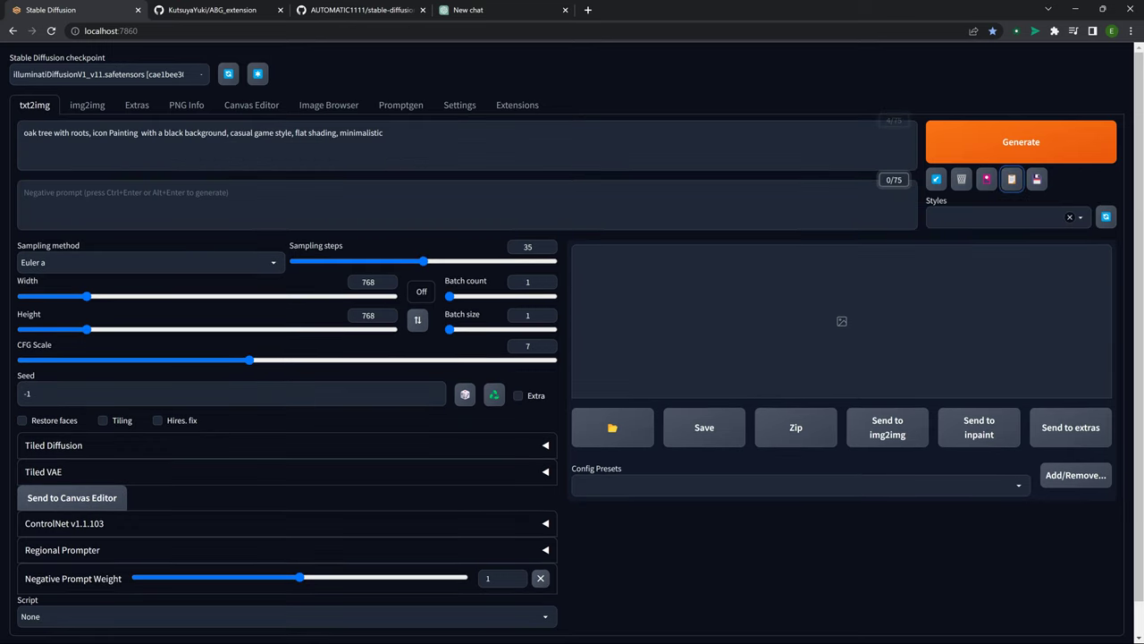
drag(89, 132, 383, 132)
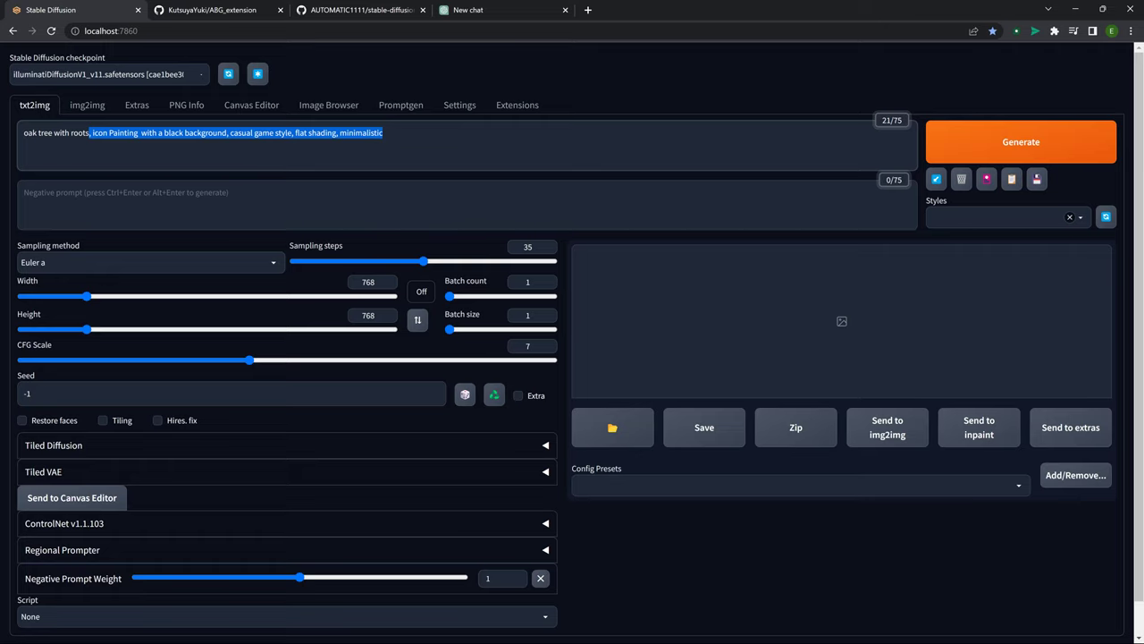
click(383, 133)
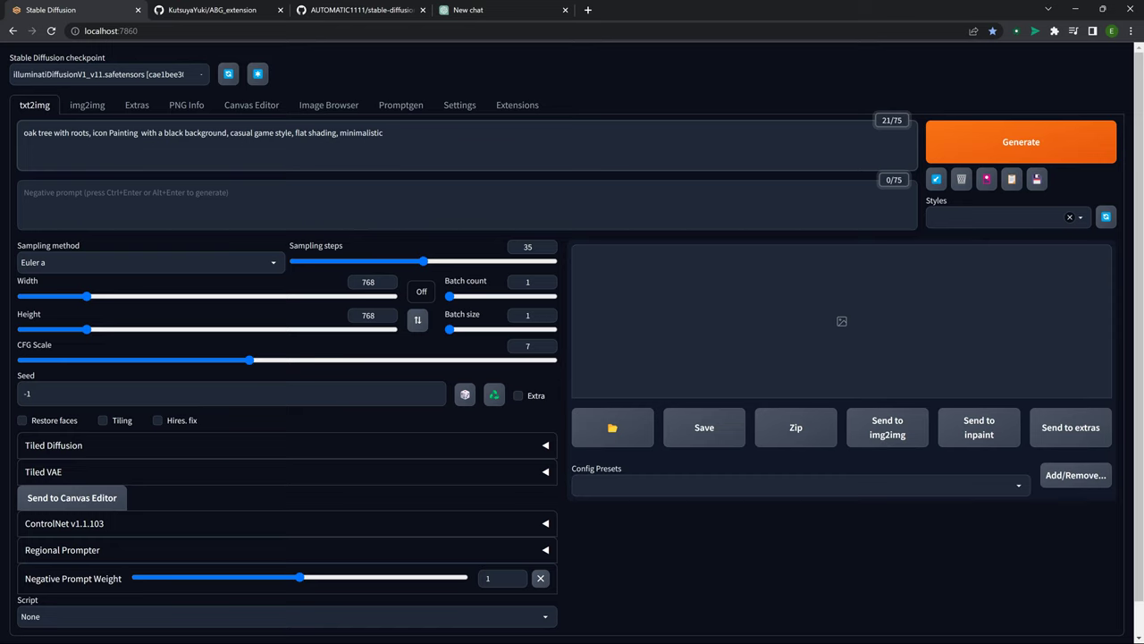
Select the negative styles "0 – N:Prime Negative", "0 – N: Lighting" and "5 – N: Nature Scene".
click(998, 217)
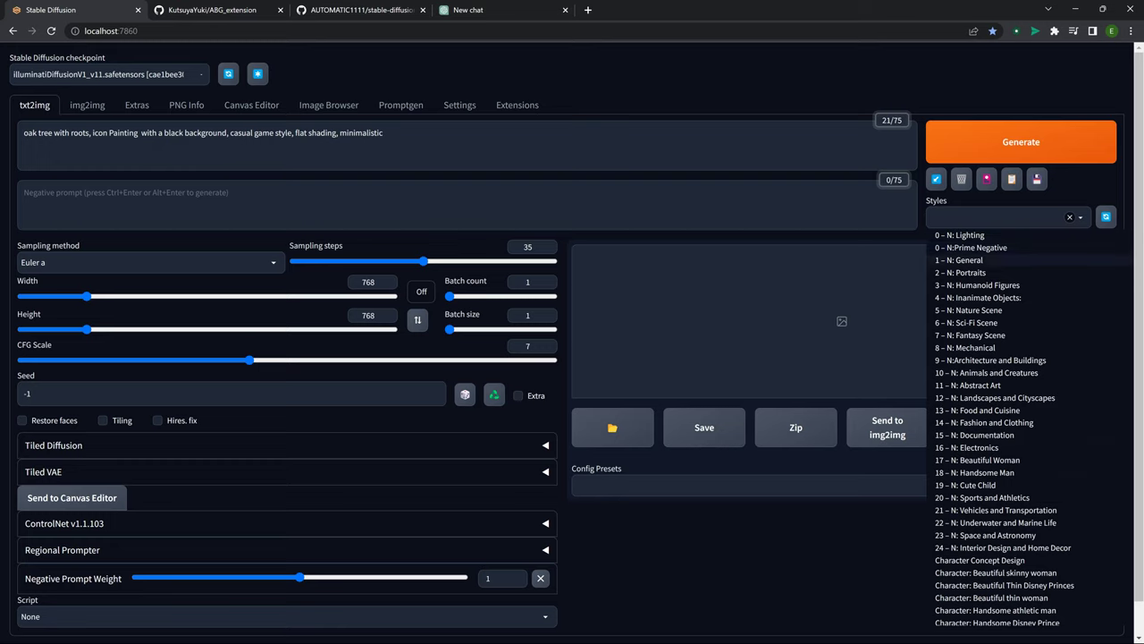
click(971, 248)
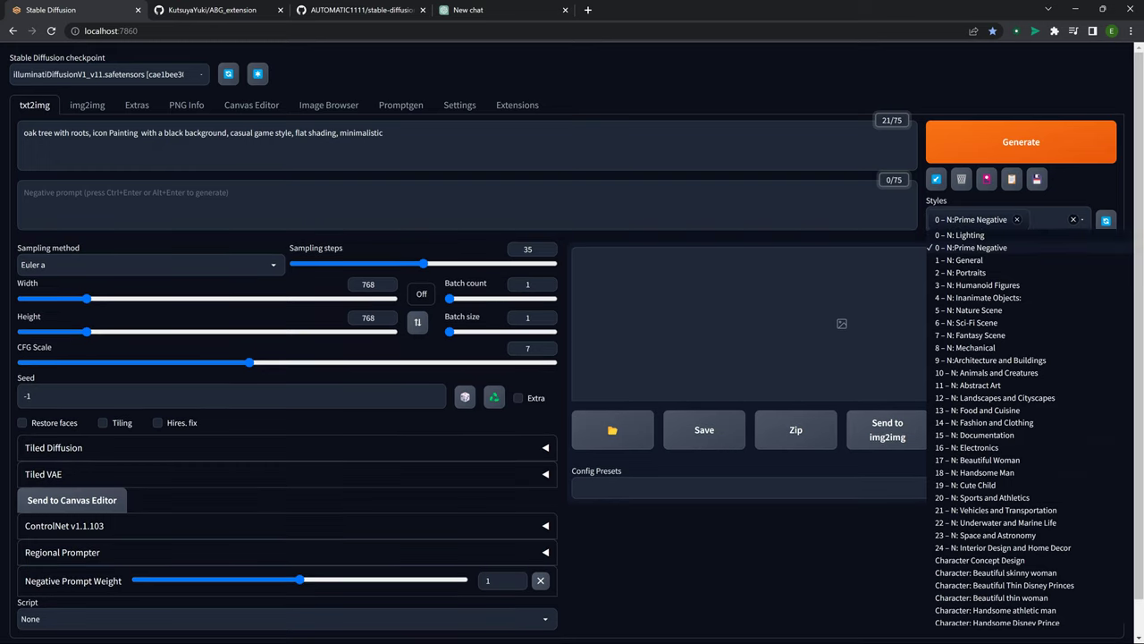
click(961, 235)
click(1001, 85)
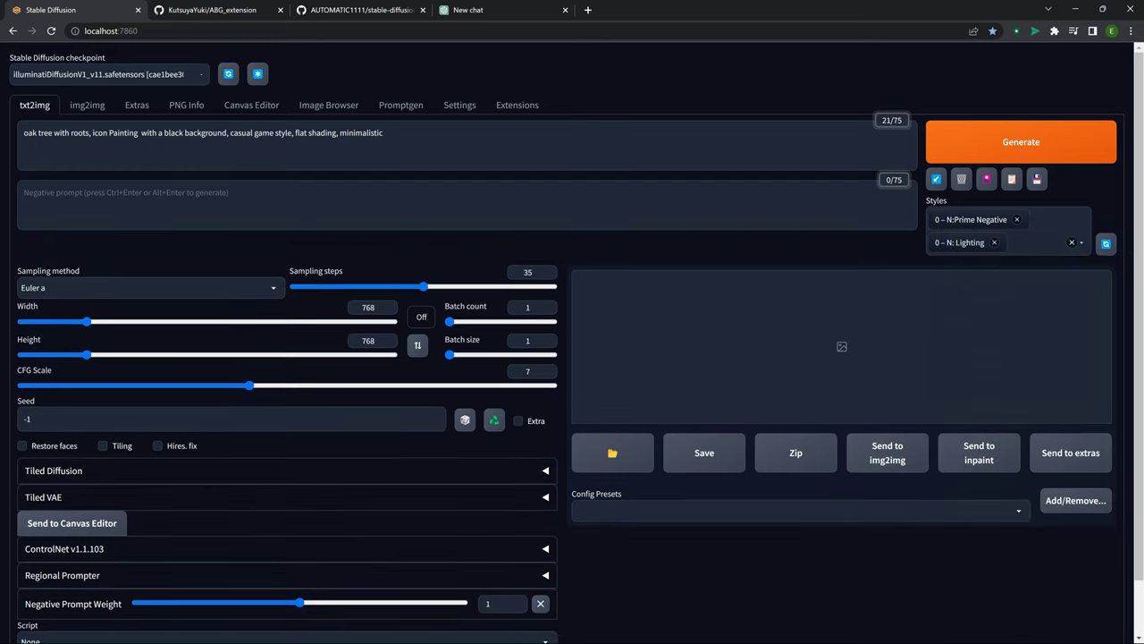
click(1037, 242)
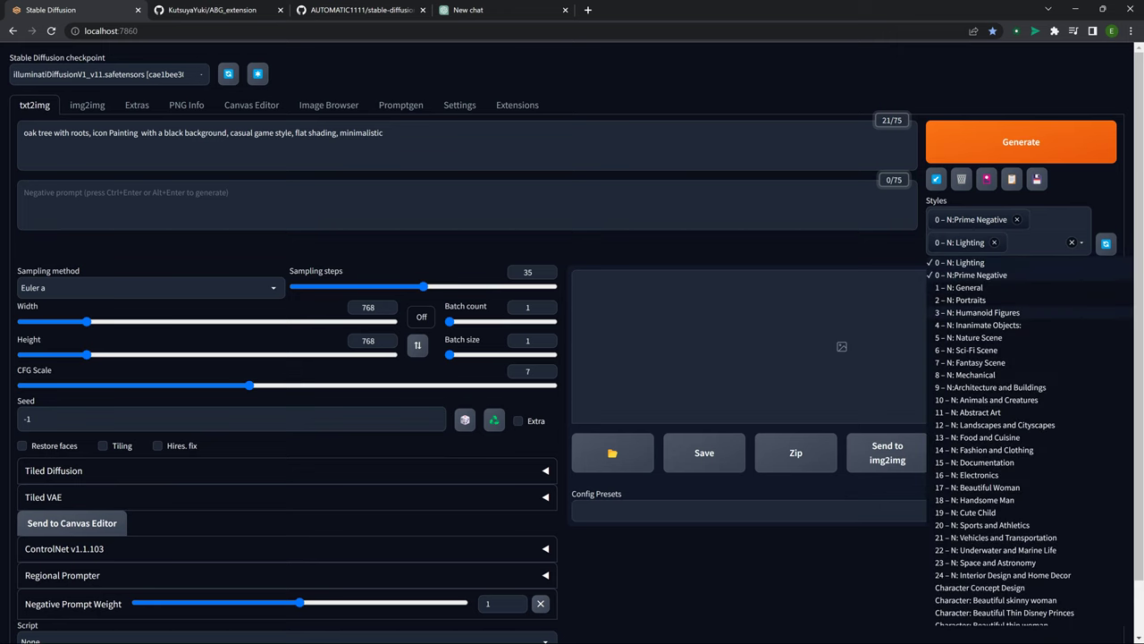
click(969, 338)
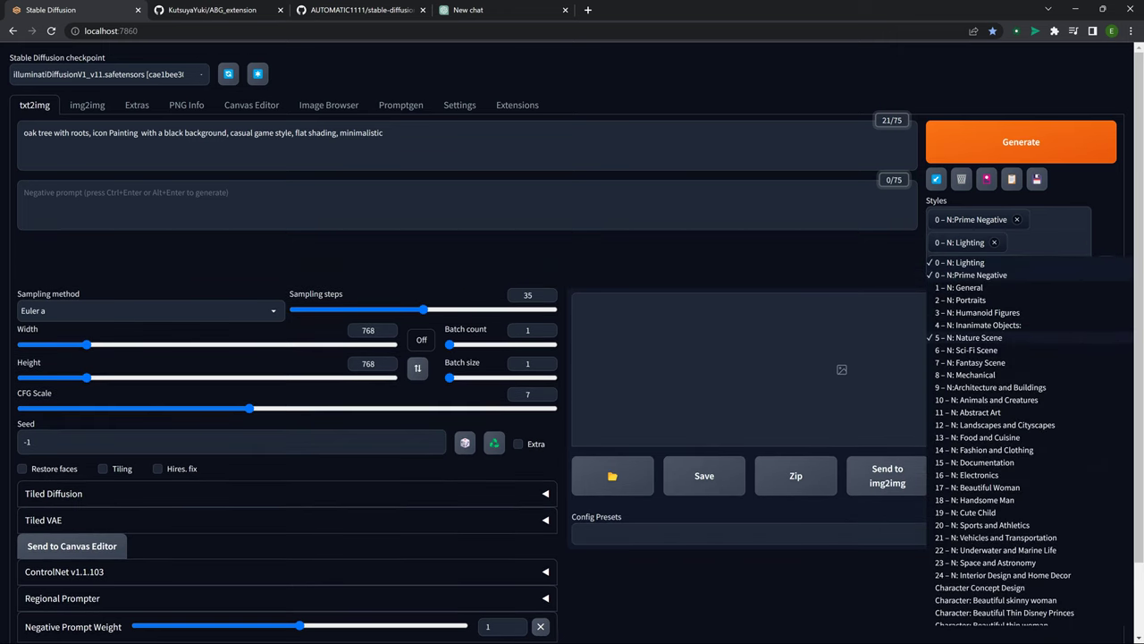
key(Escape)
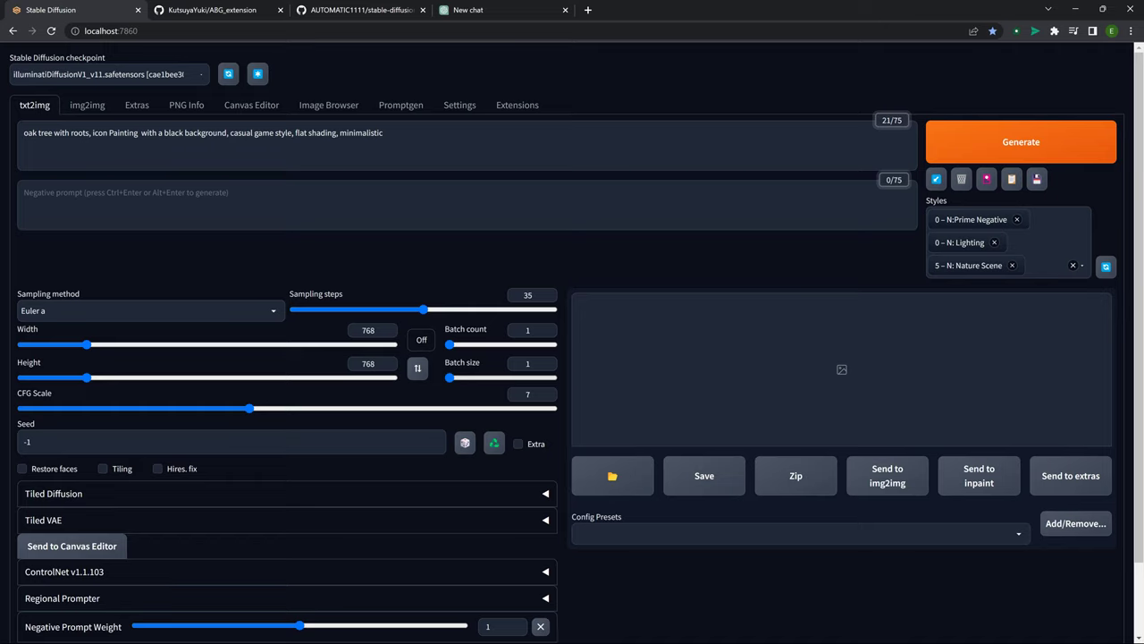
Generate the oak tree images with a batch size of 4 and open the first result in the preview.
click(553, 377)
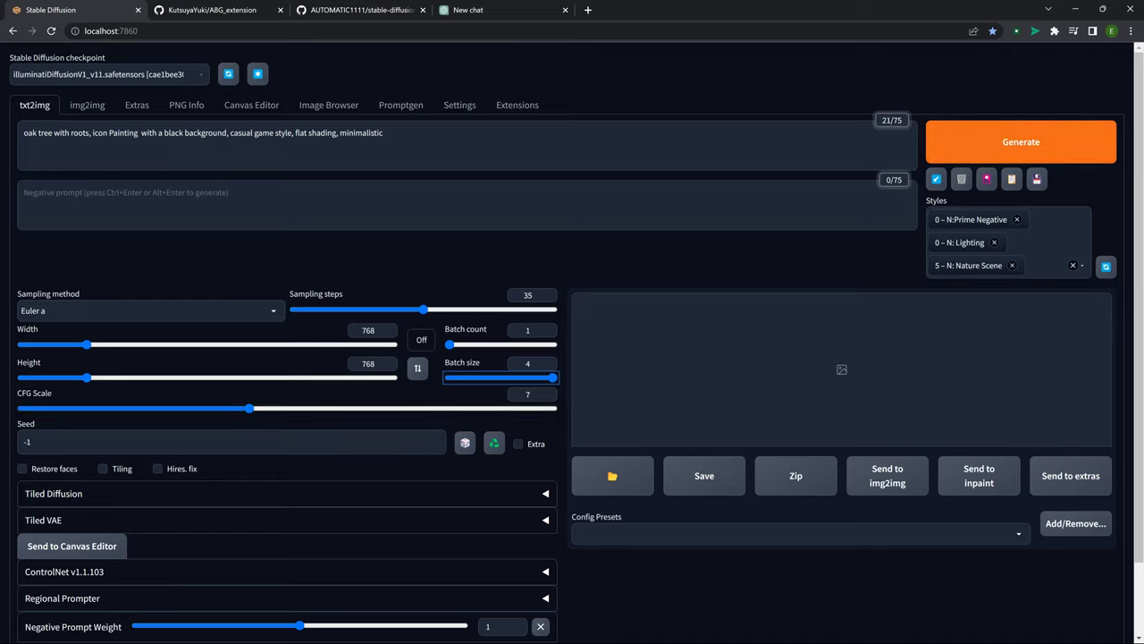
click(1021, 141)
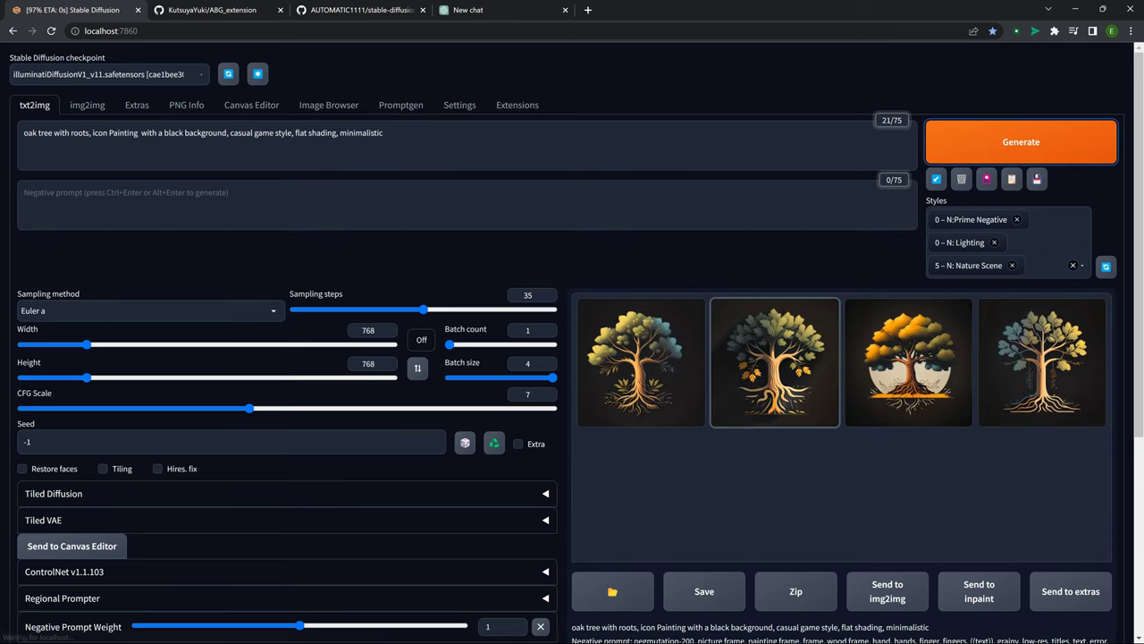
click(641, 362)
click(641, 362)
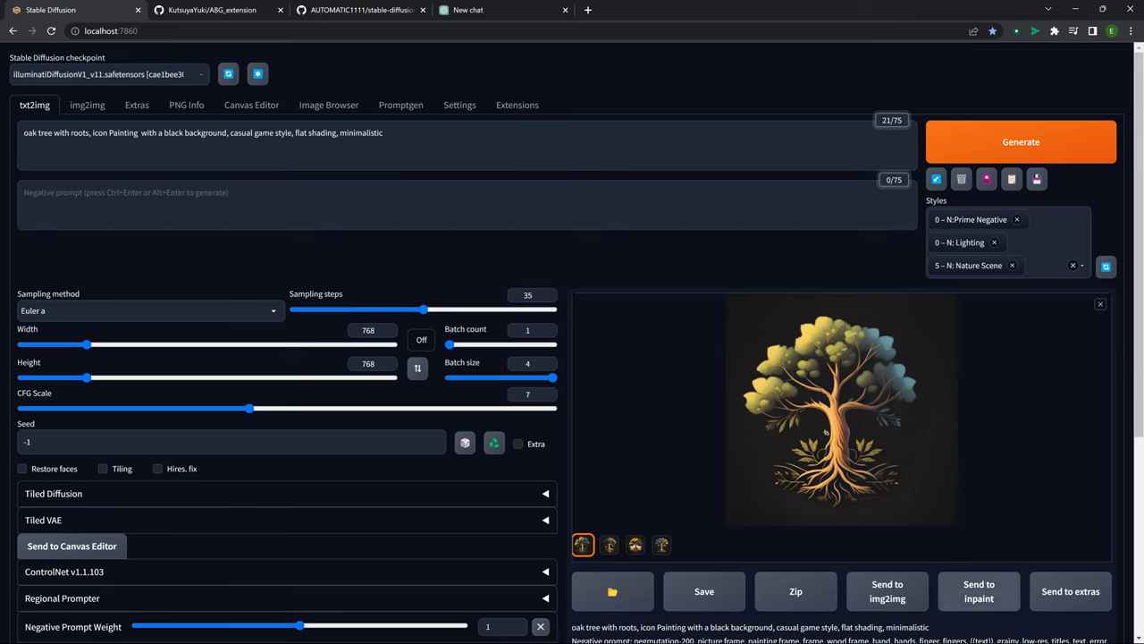
Send the first oak tree image to Extras and enable pixelization with keep resolution and a pixel size of 8.
click(1070, 591)
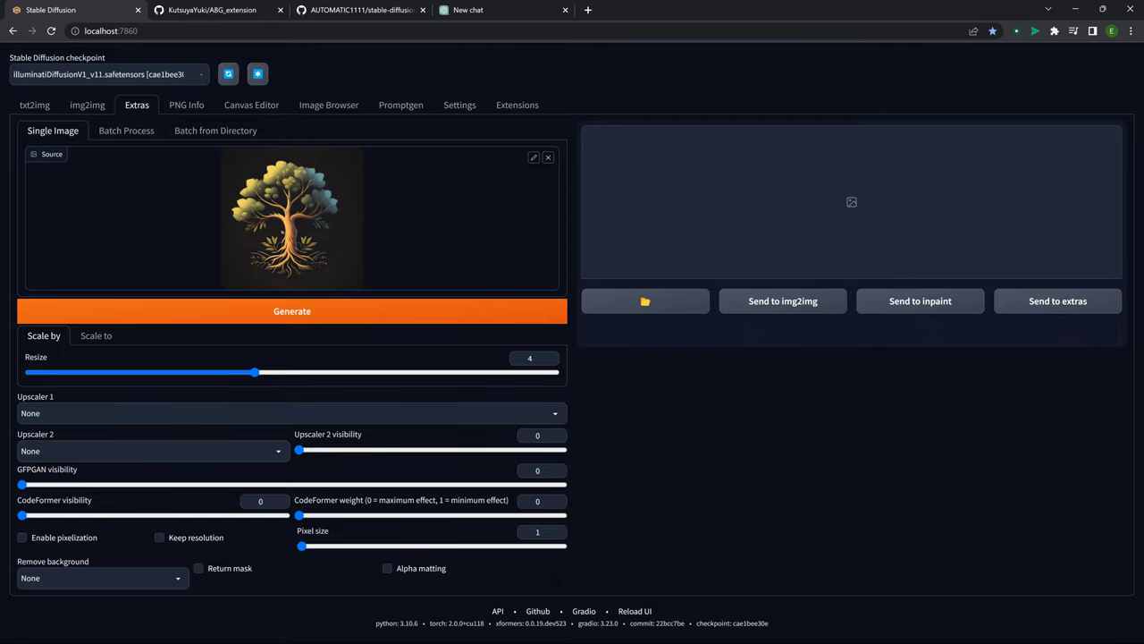
click(22, 538)
click(159, 537)
drag(302, 547, 422, 546)
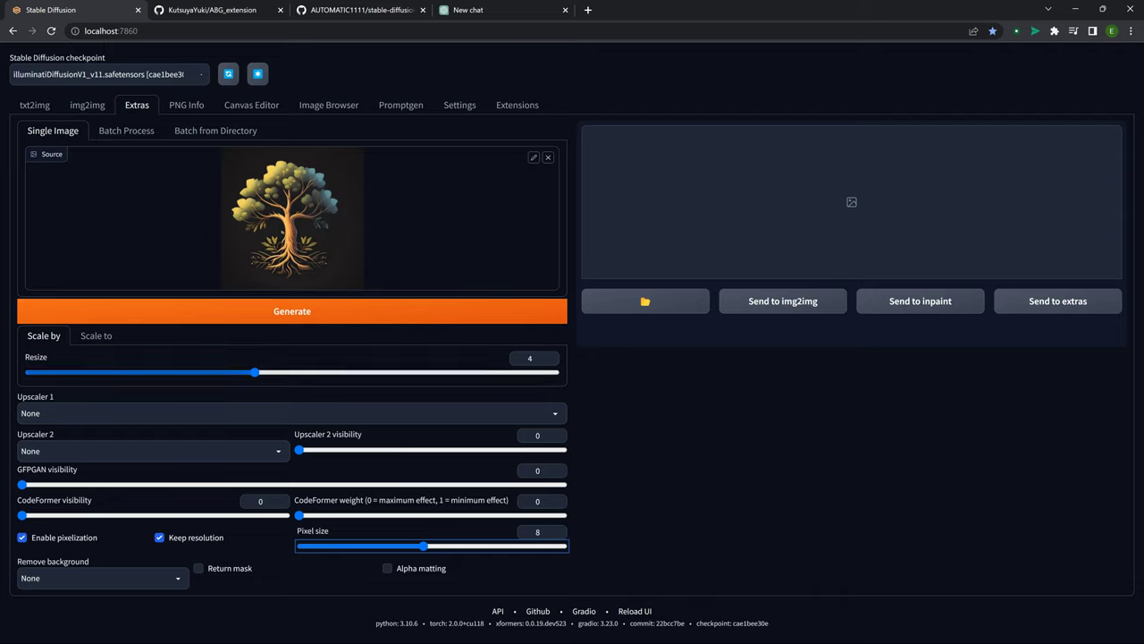
Set background removal to the u2net model and process the oak tree image.
click(103, 578)
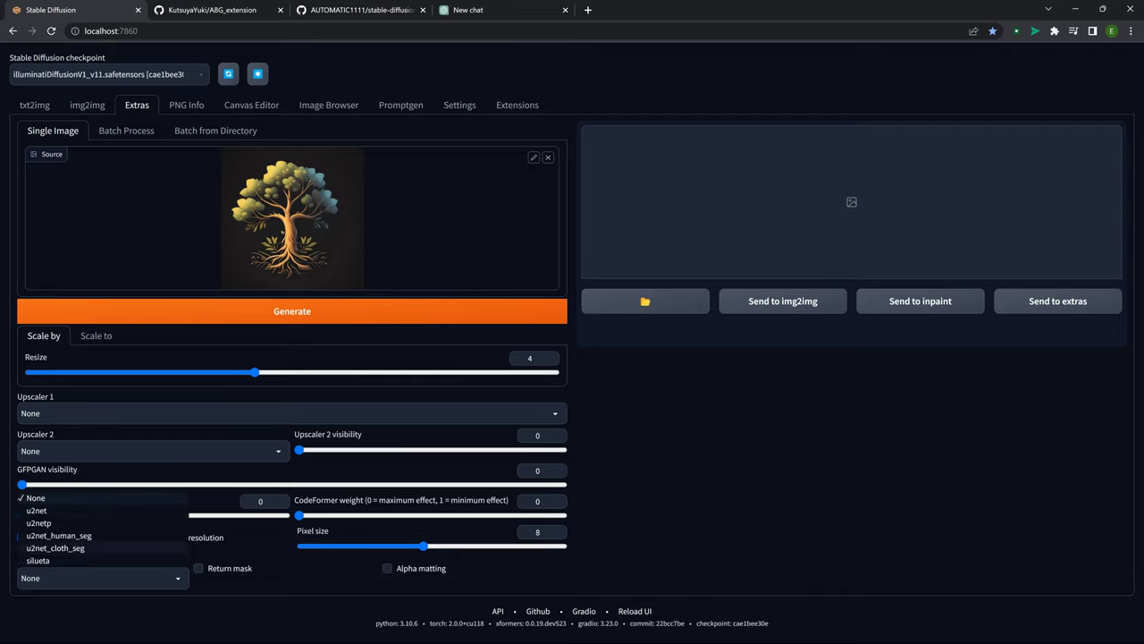
key(Escape)
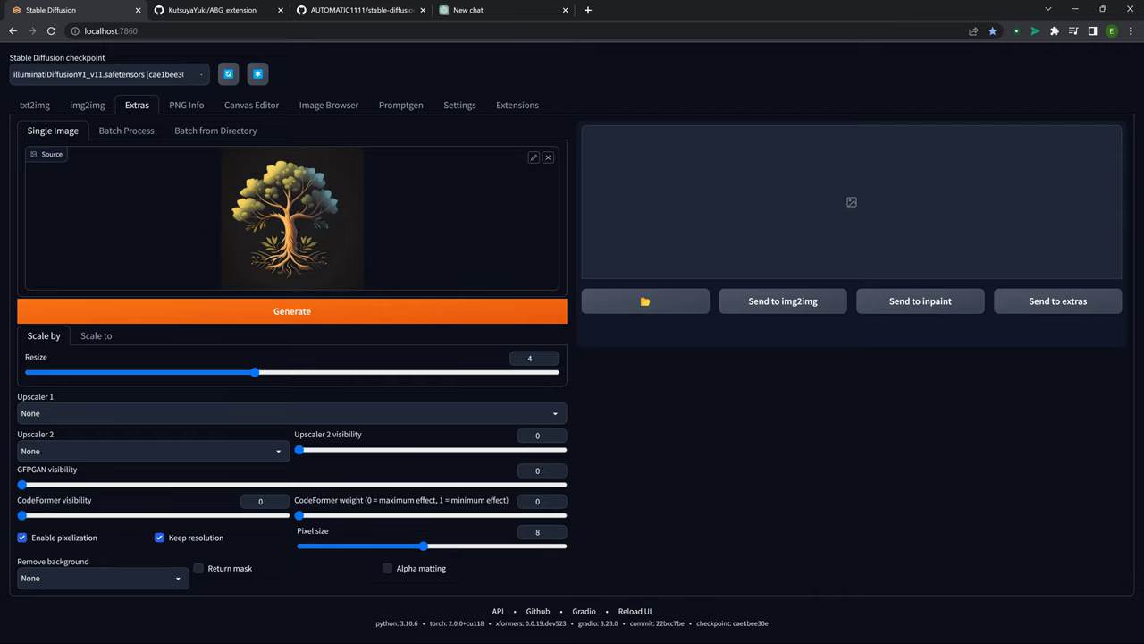
click(103, 578)
click(36, 511)
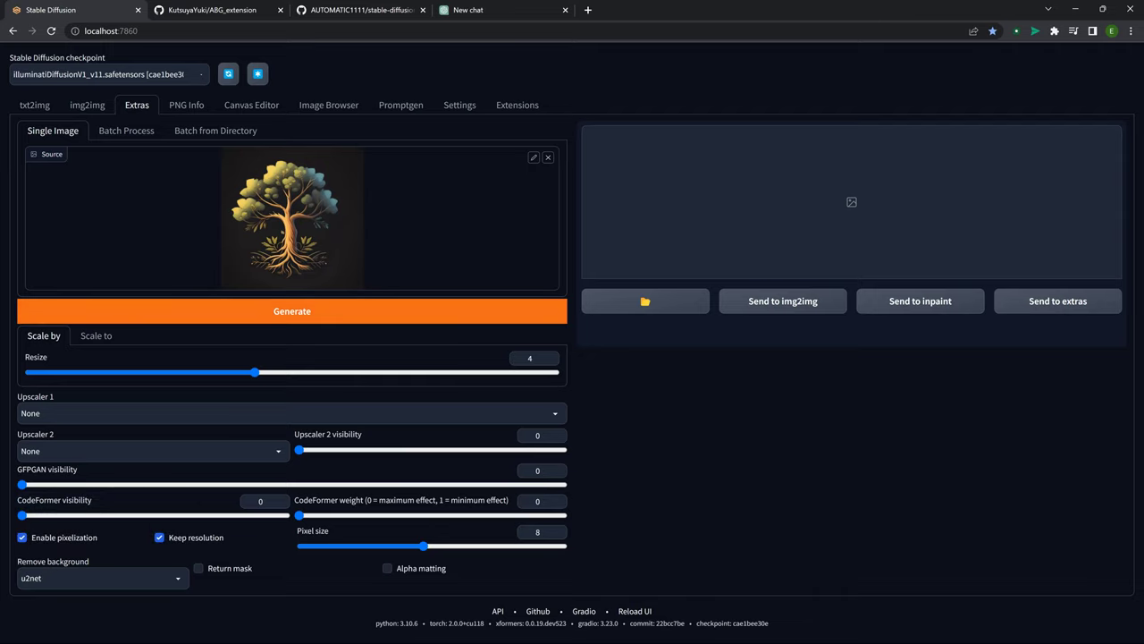
click(291, 311)
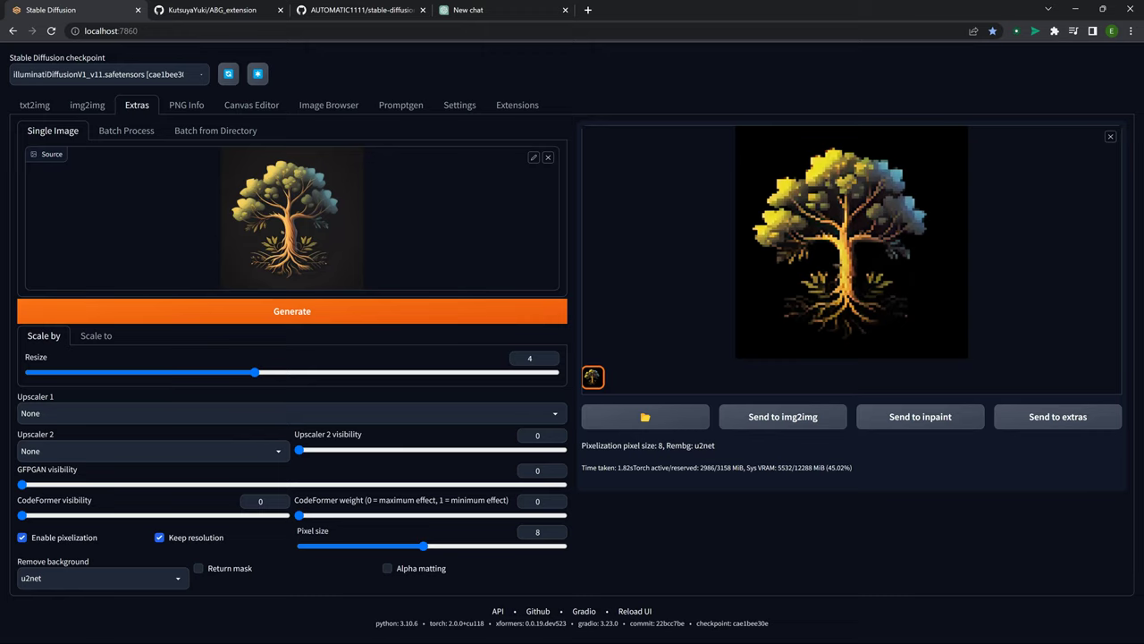
Reduce the pixel size to 5, process the oak tree again and inspect the result full size.
drag(424, 546, 371, 547)
click(293, 311)
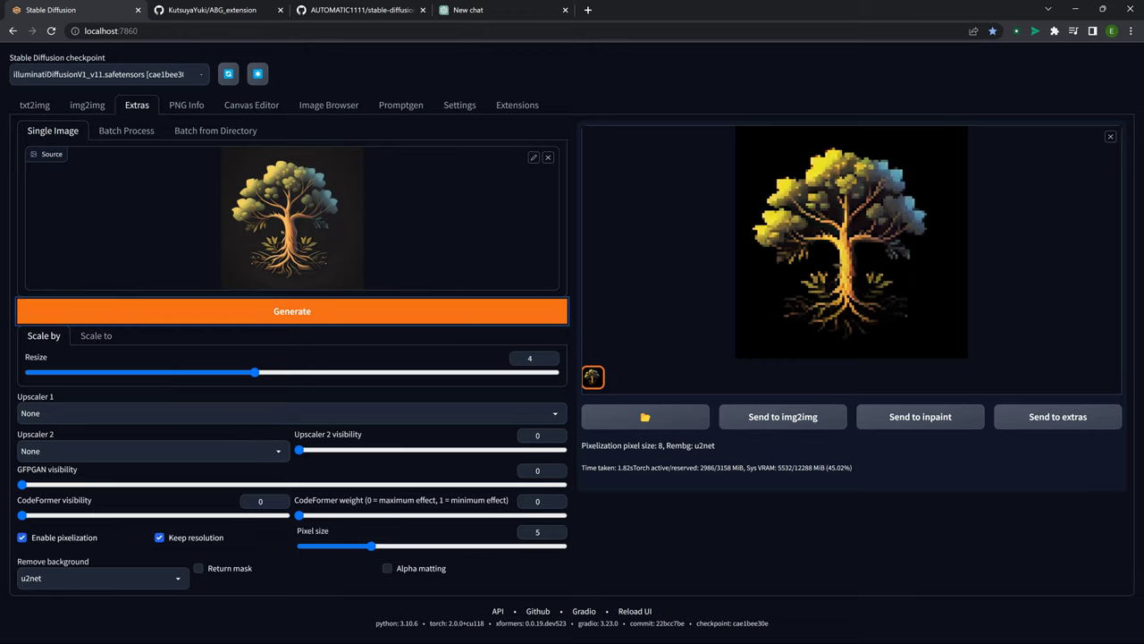
click(292, 311)
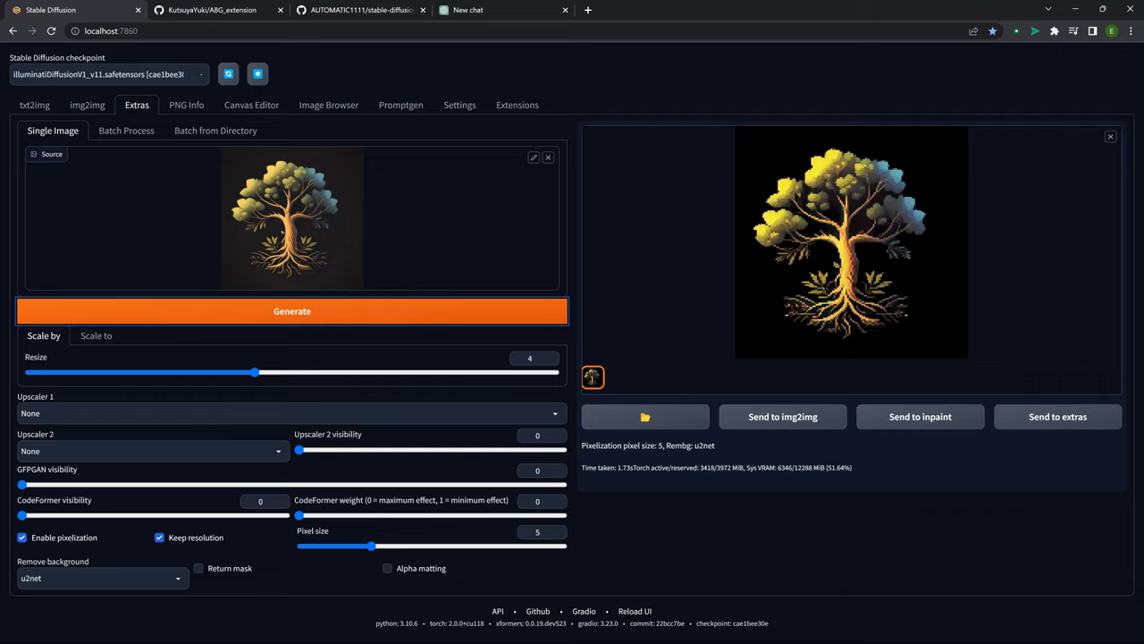
click(852, 250)
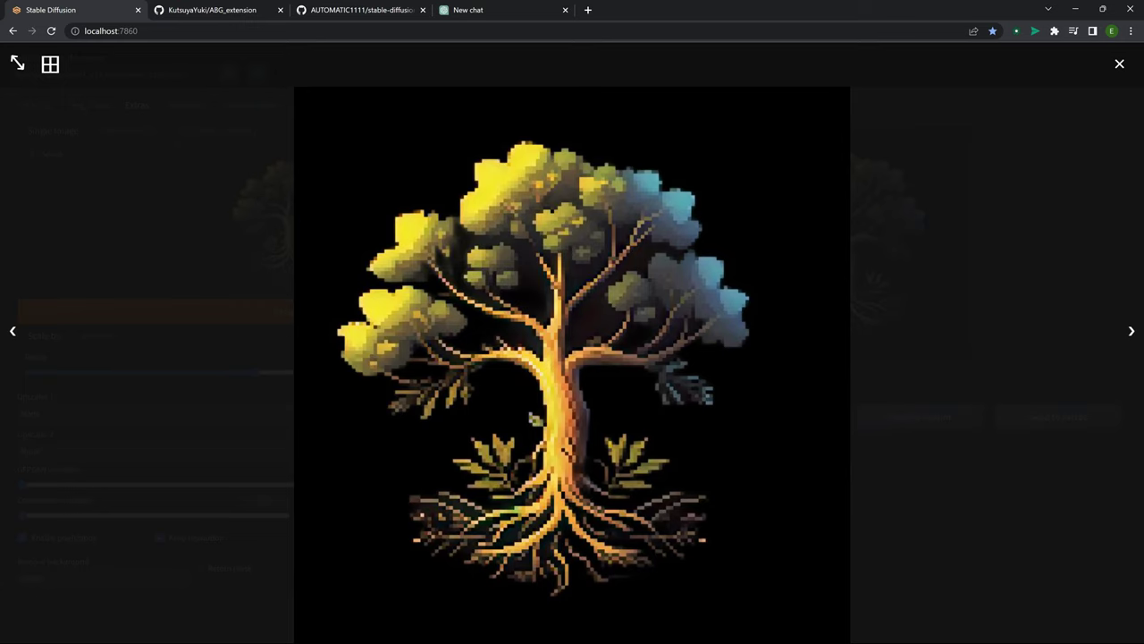
key(Escape)
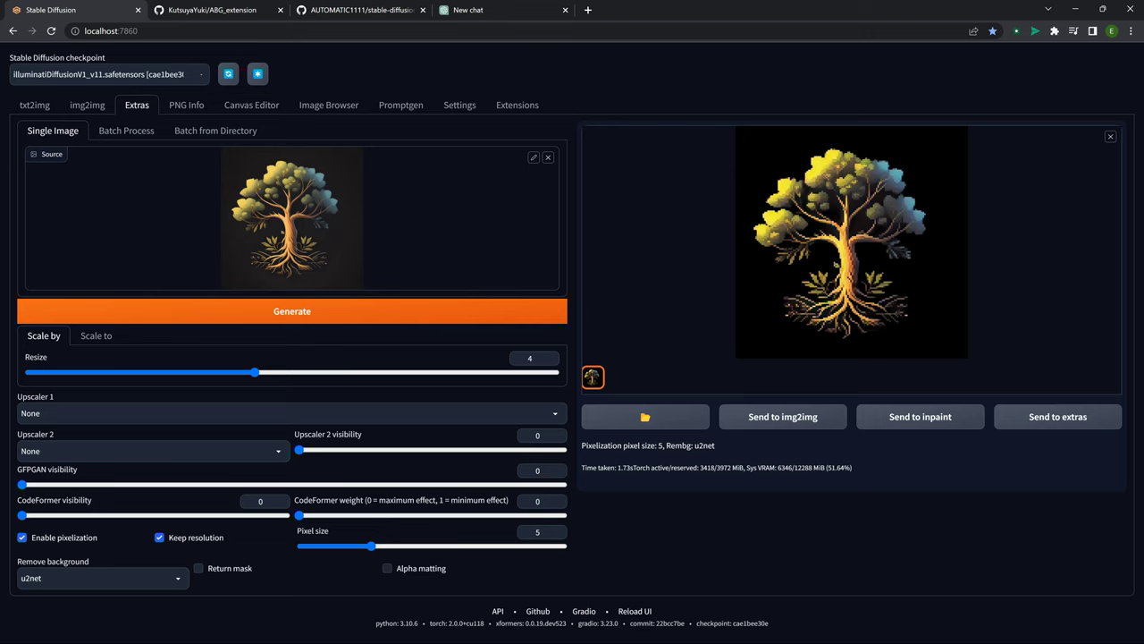
Review the other txt2img oak trees and send the third one, with the pale circle behind it, to Extras.
click(35, 105)
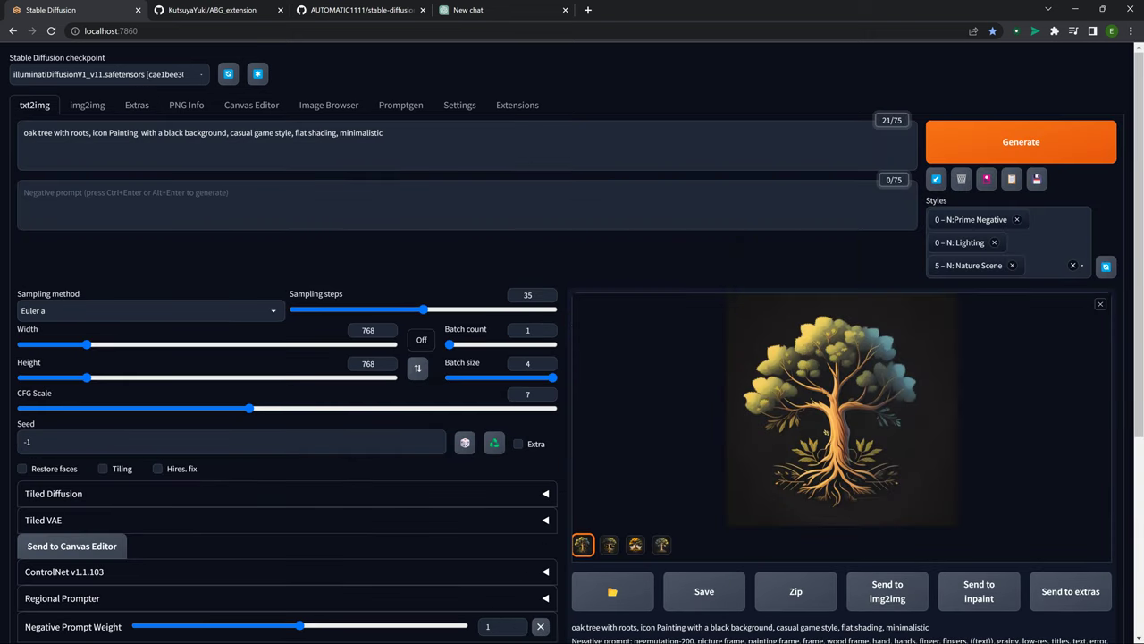
click(609, 544)
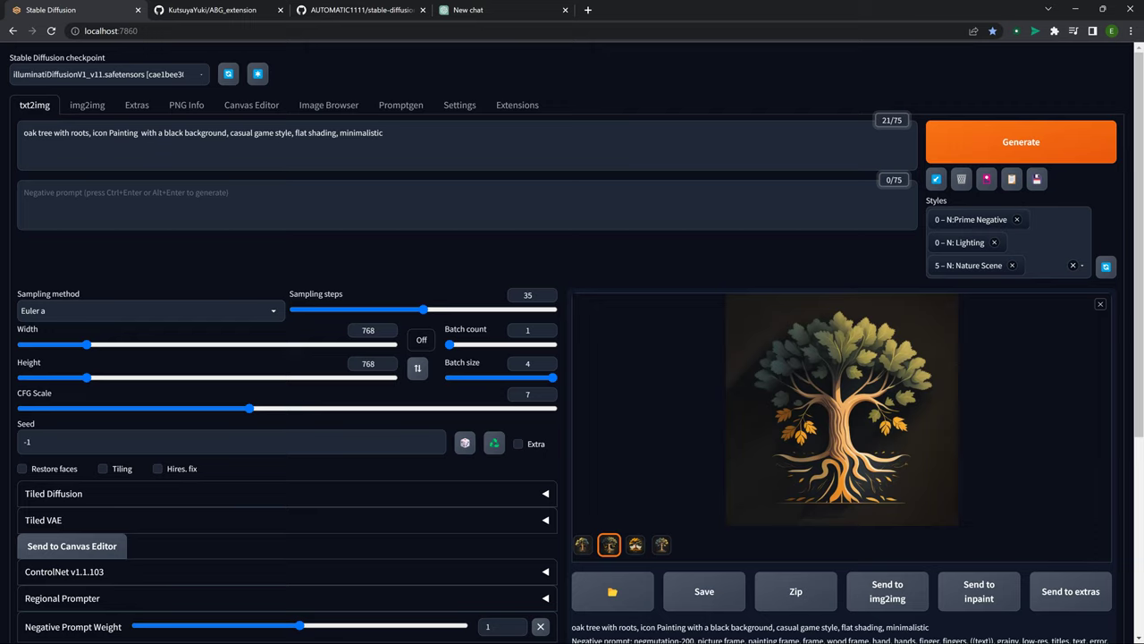
click(636, 545)
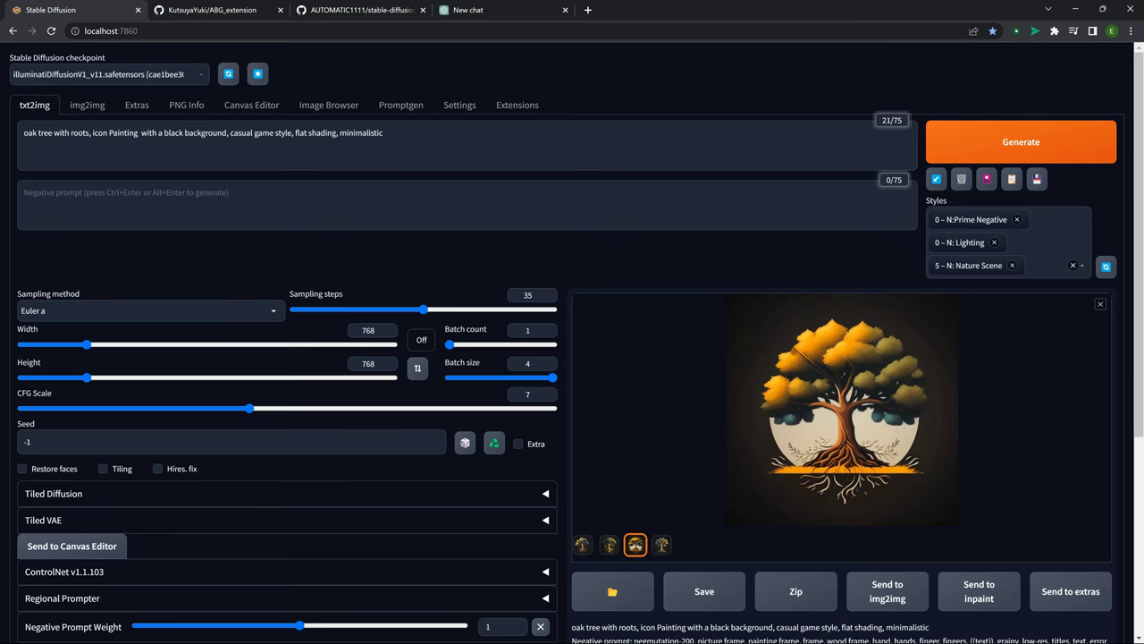
click(841, 409)
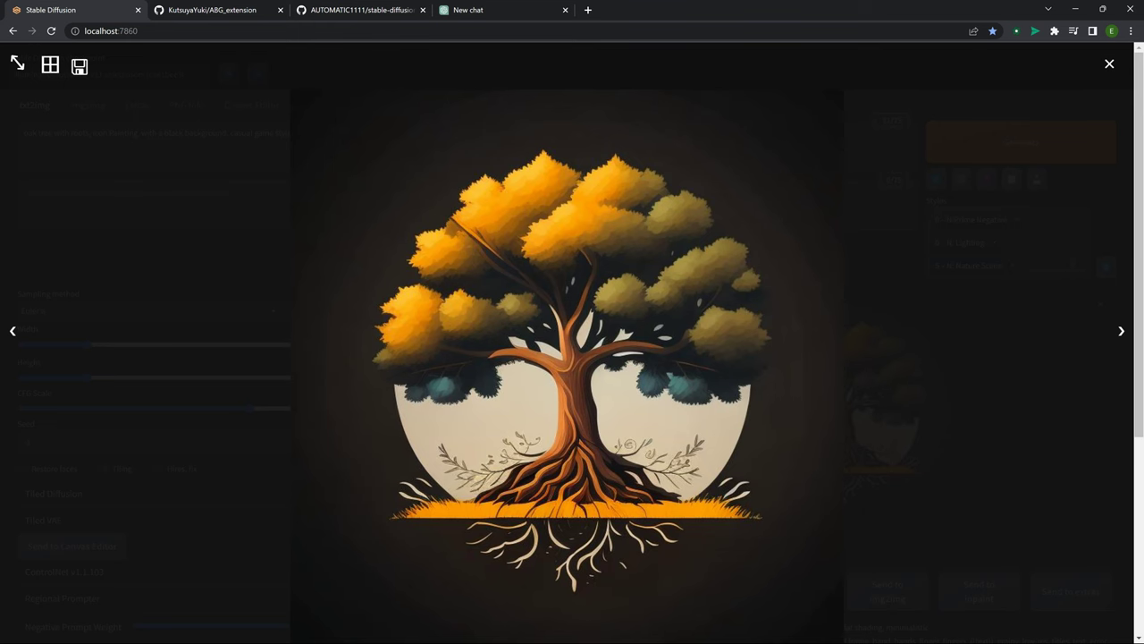
key(Escape)
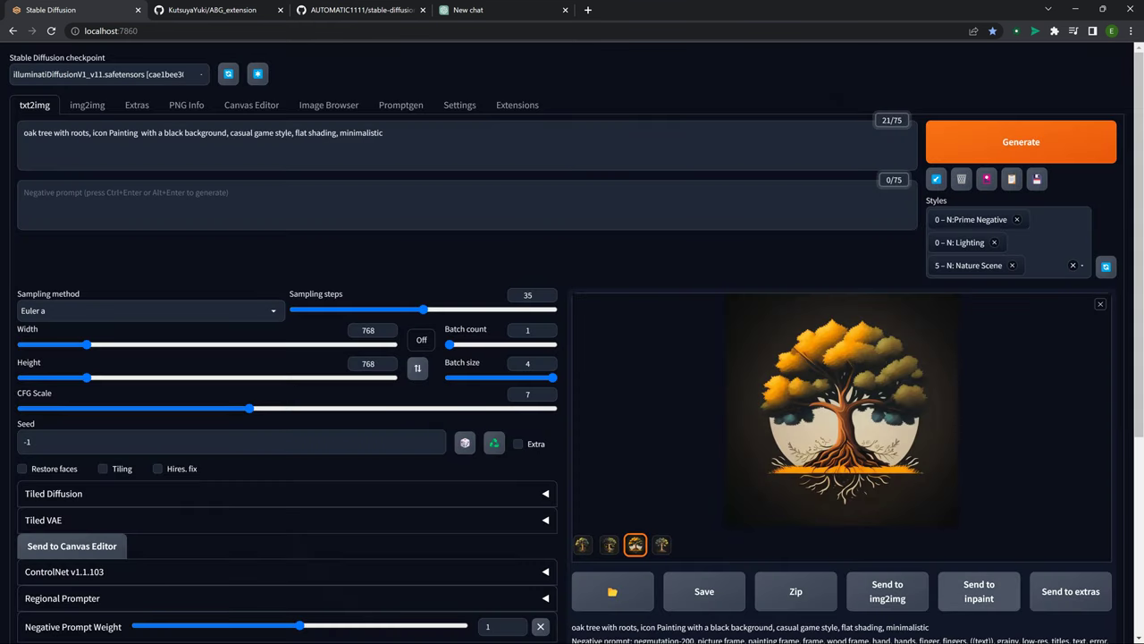
click(1070, 591)
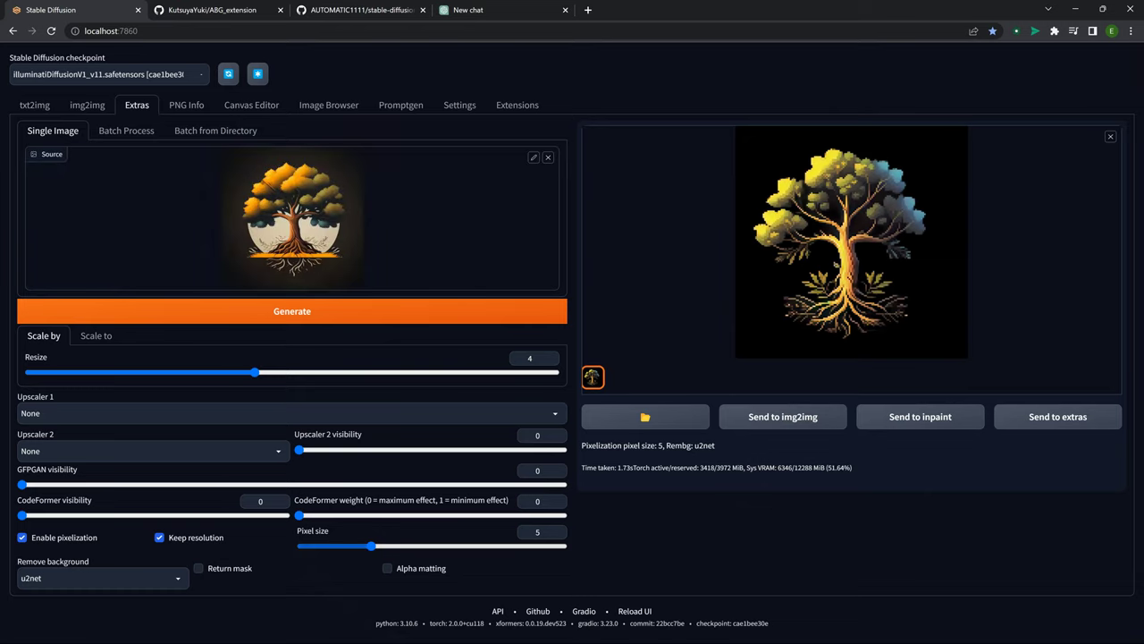
Pixelize the orange-leaved oak tree with its background removed and inspect the result full size.
click(292, 311)
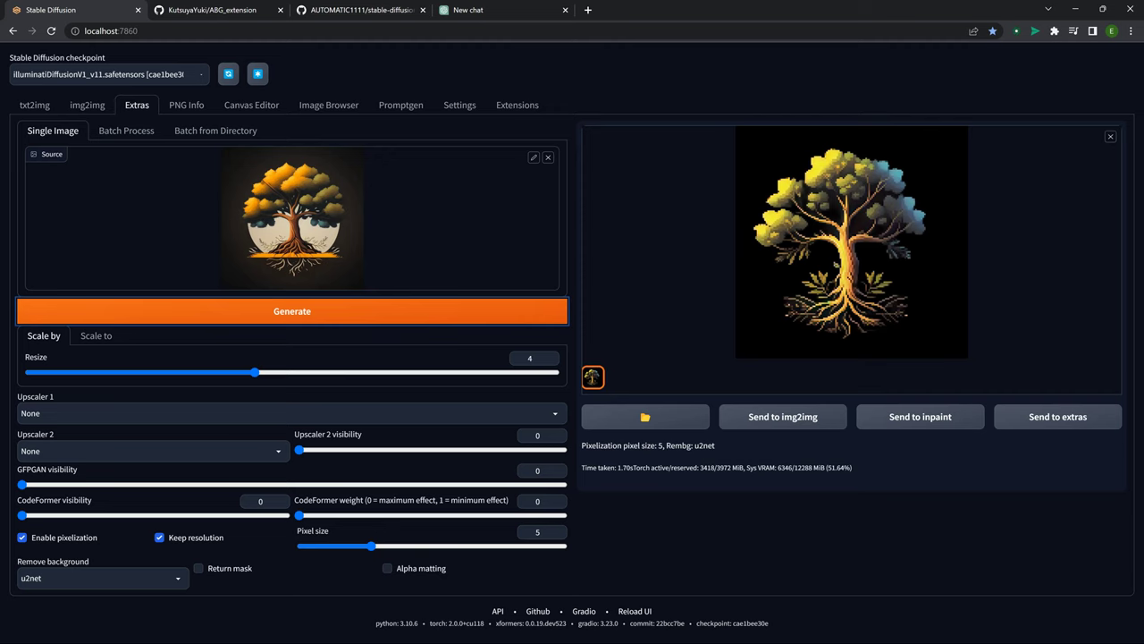
click(865, 259)
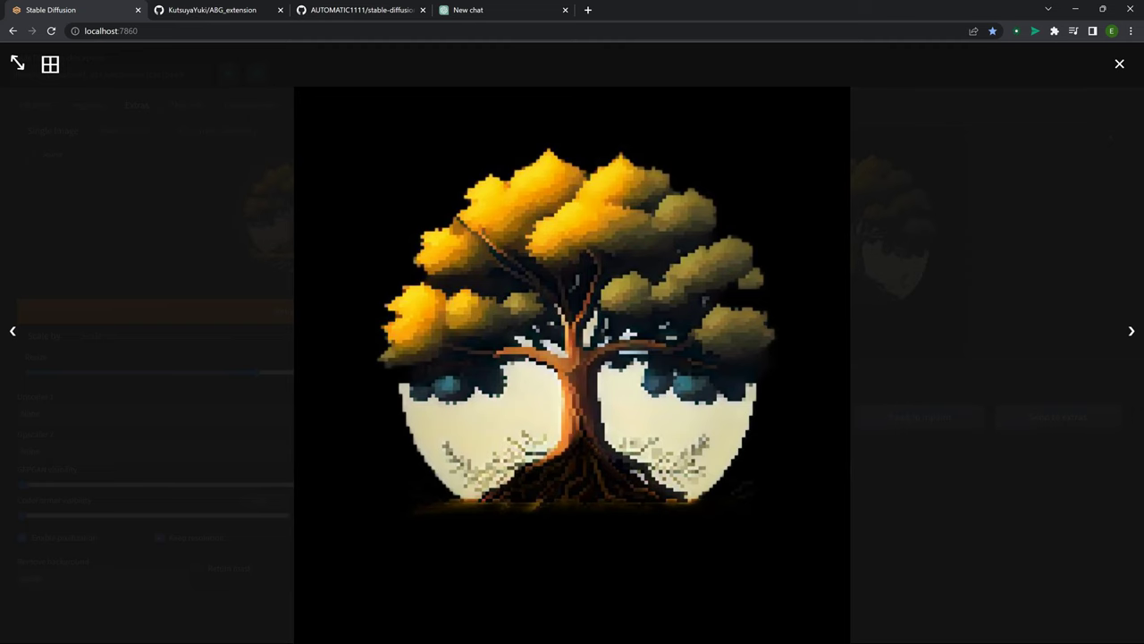
key(Escape)
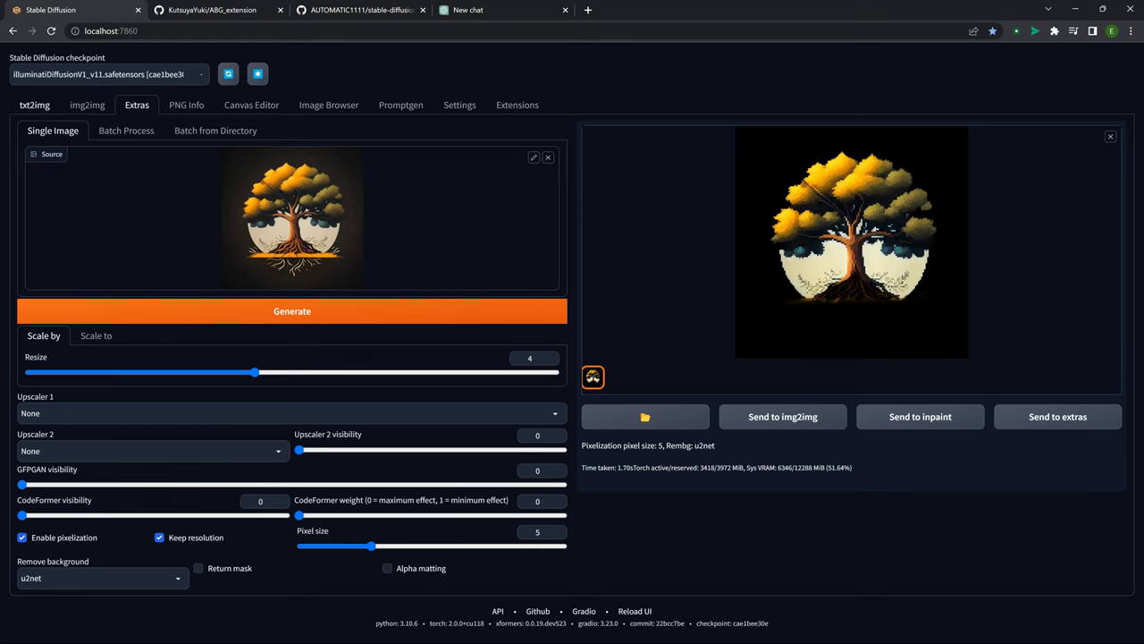
Replace "oak tree with roots" in the txt2img prompt with "futuristic robot portrait" and generate the images.
click(34, 105)
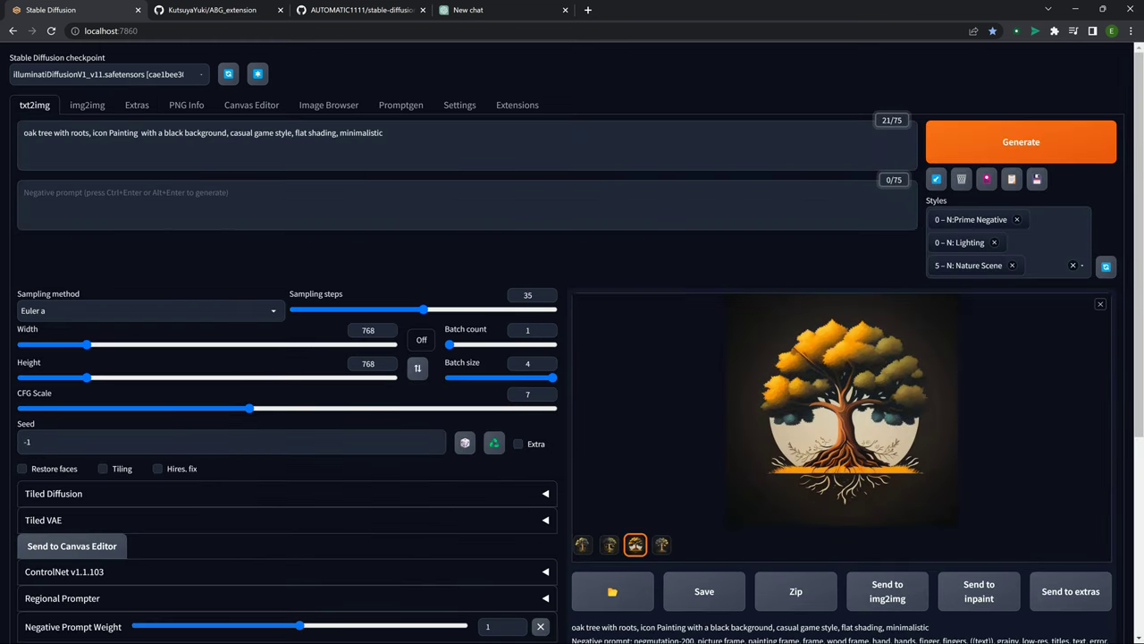
drag(89, 133, 23, 134)
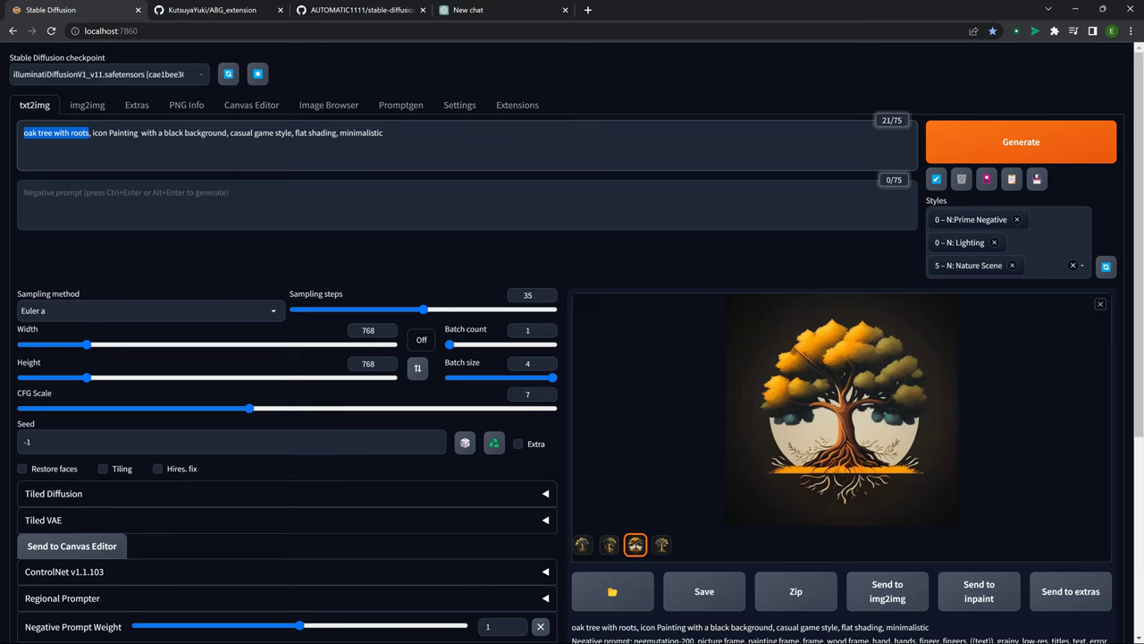
text(futuris)
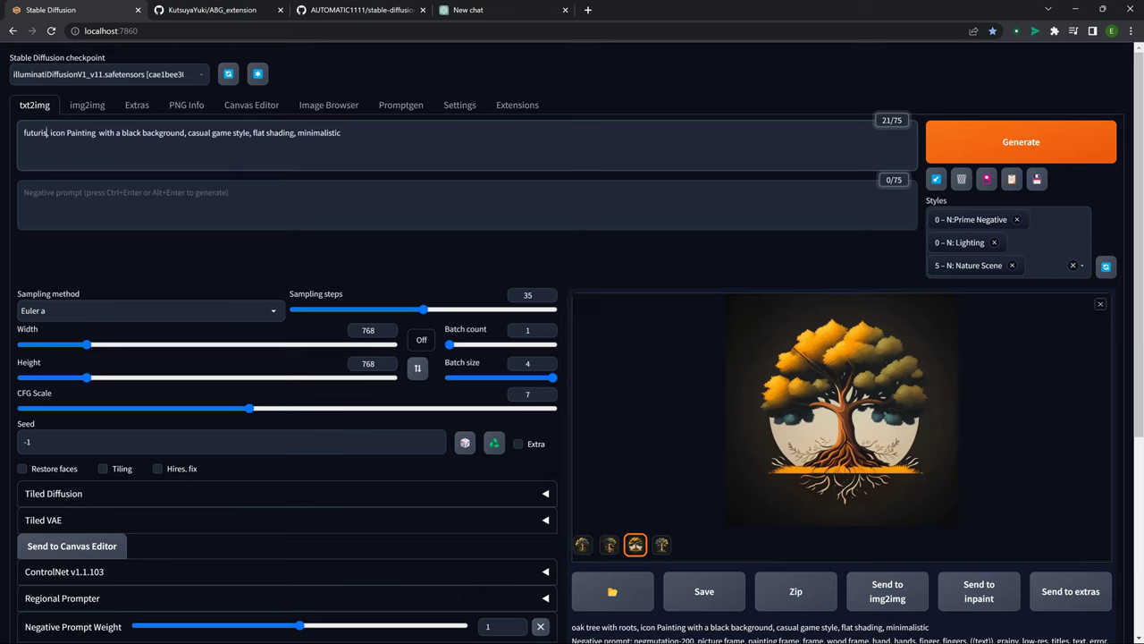
text(tic)
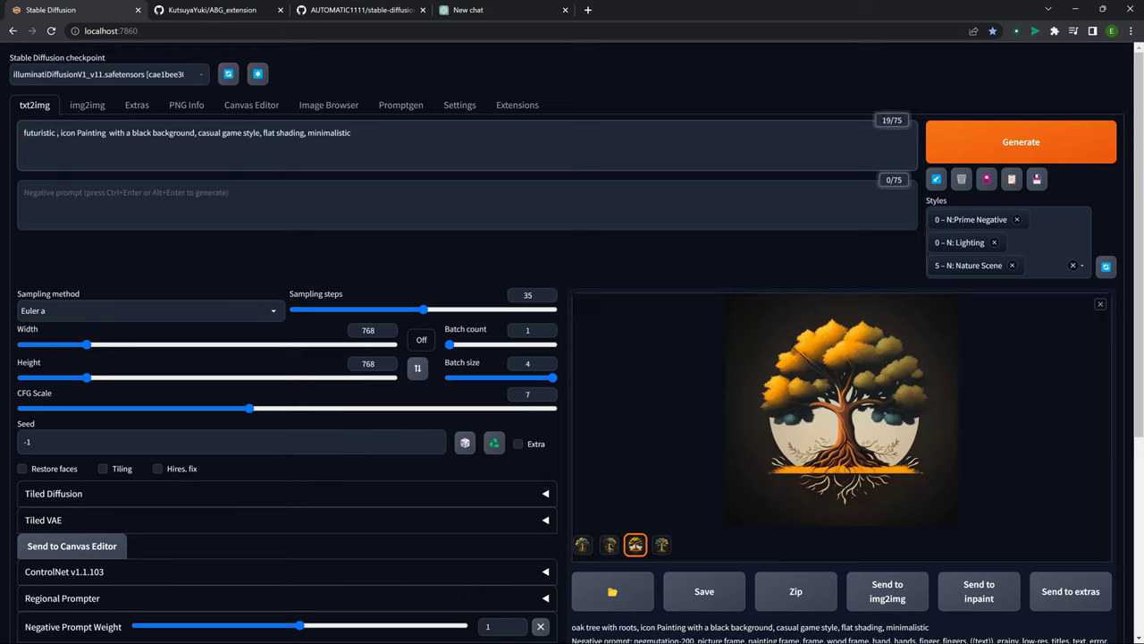
text( robot portr)
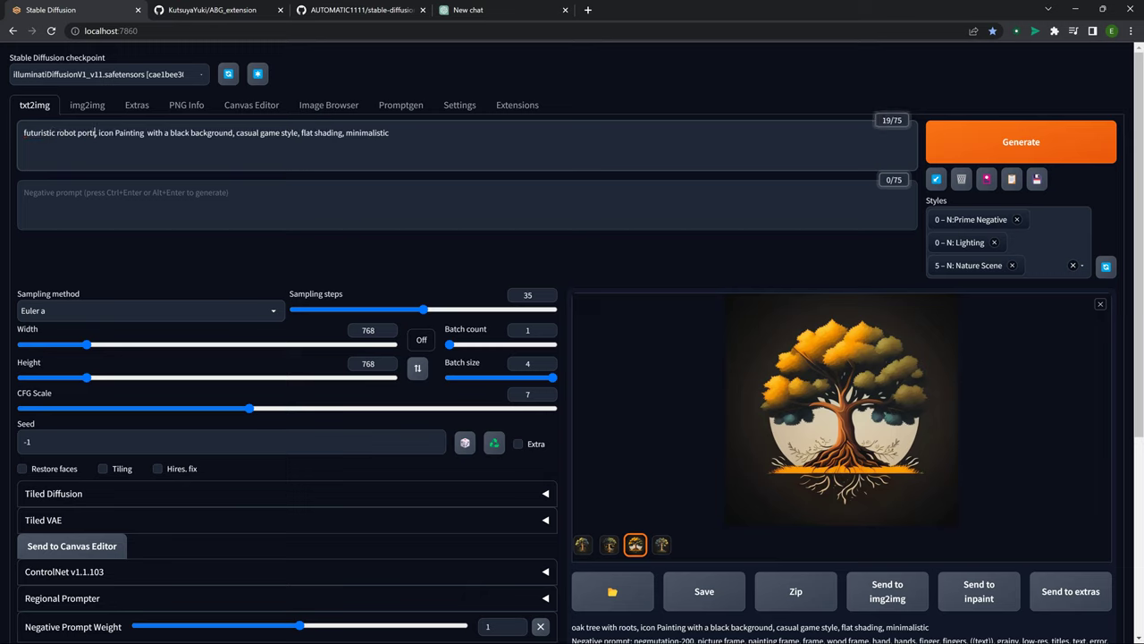
text(ait)
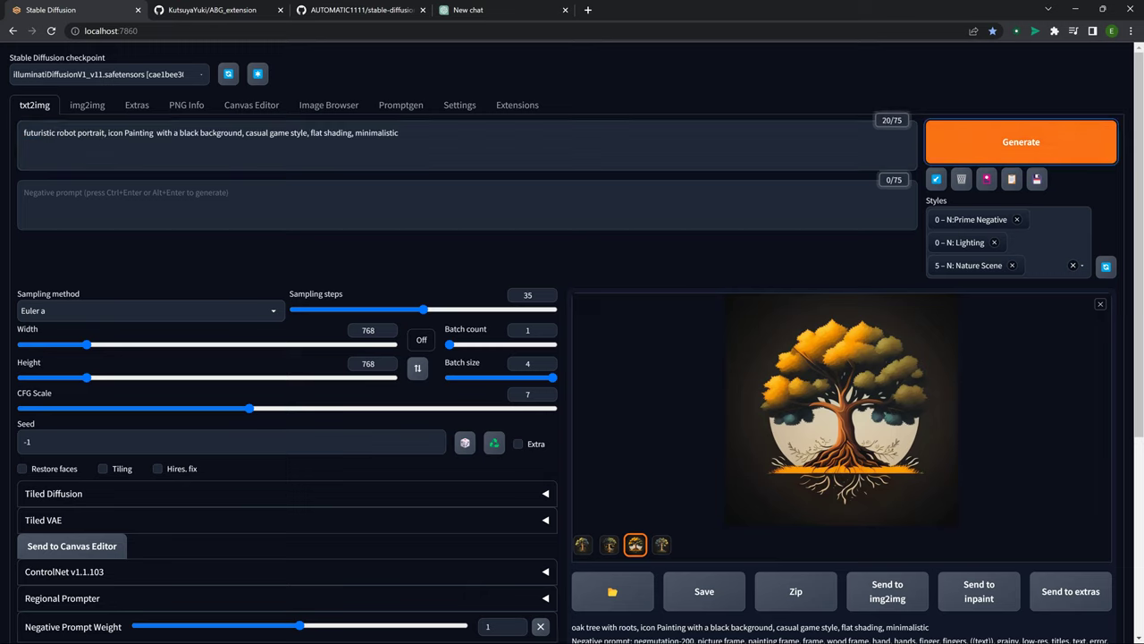
key(ctrl+Return)
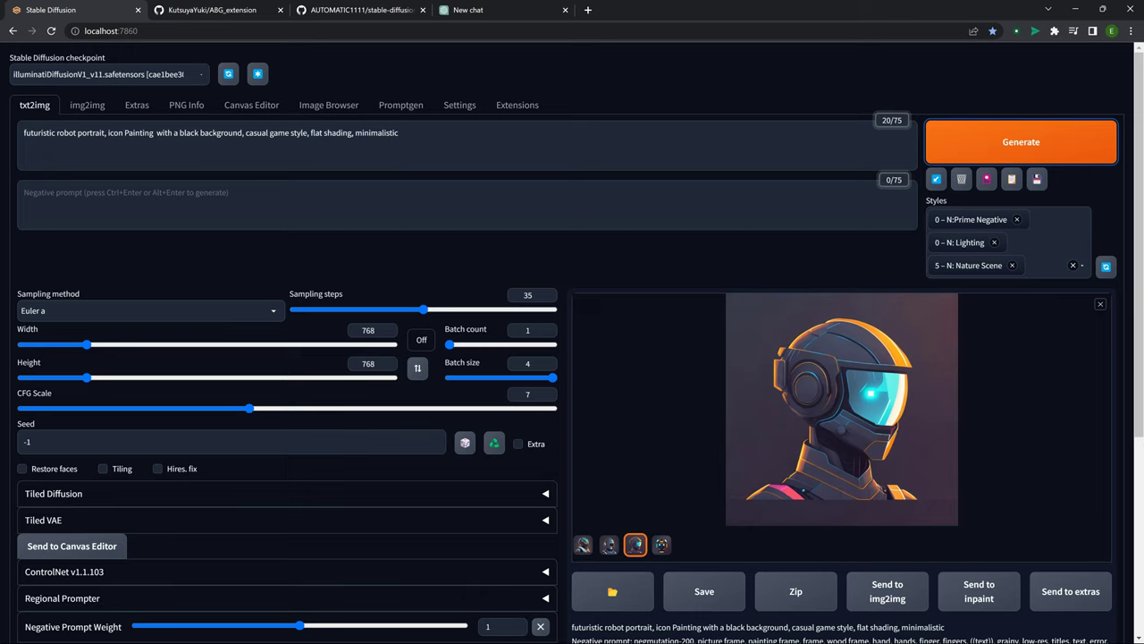
Send the first robot portrait to Extras, process it with the existing settings and inspect the result full size.
click(583, 544)
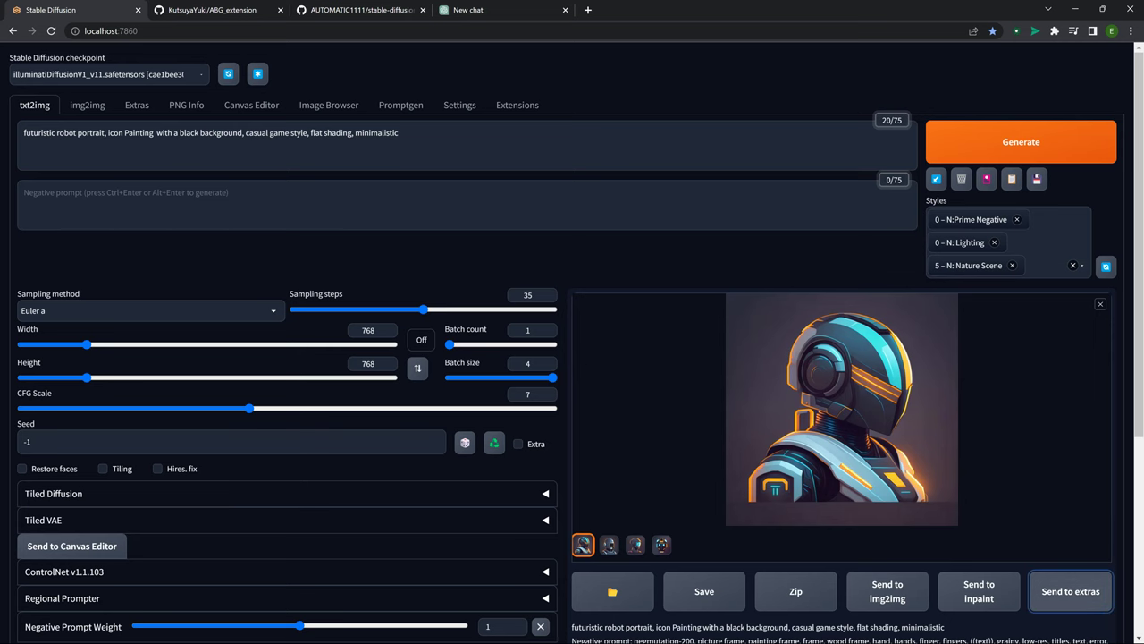
click(1070, 591)
click(293, 311)
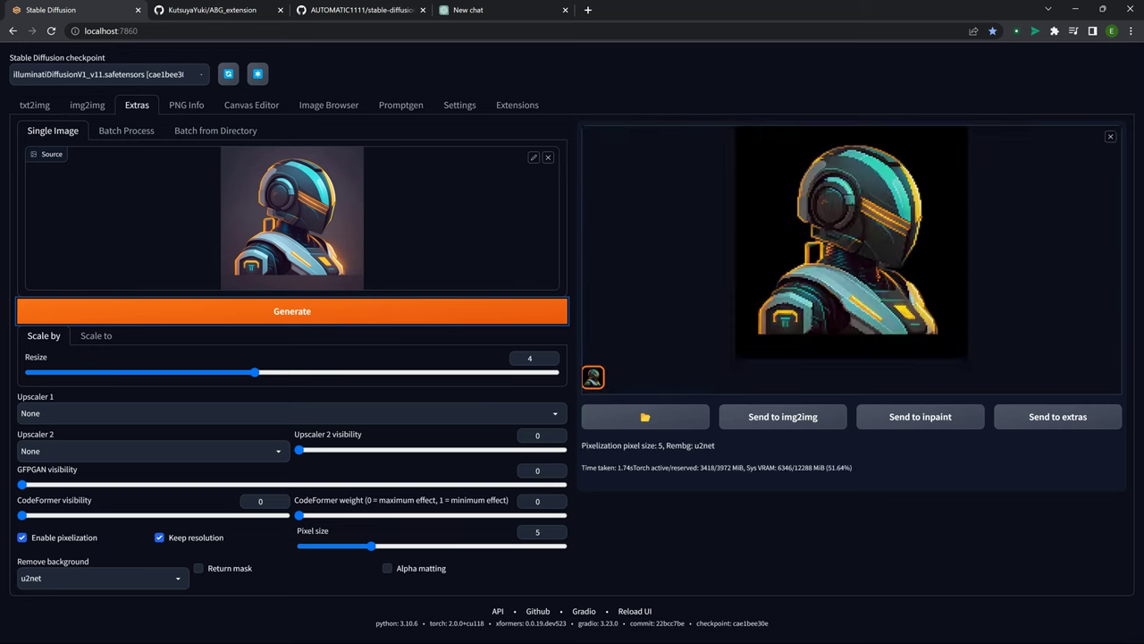
click(851, 242)
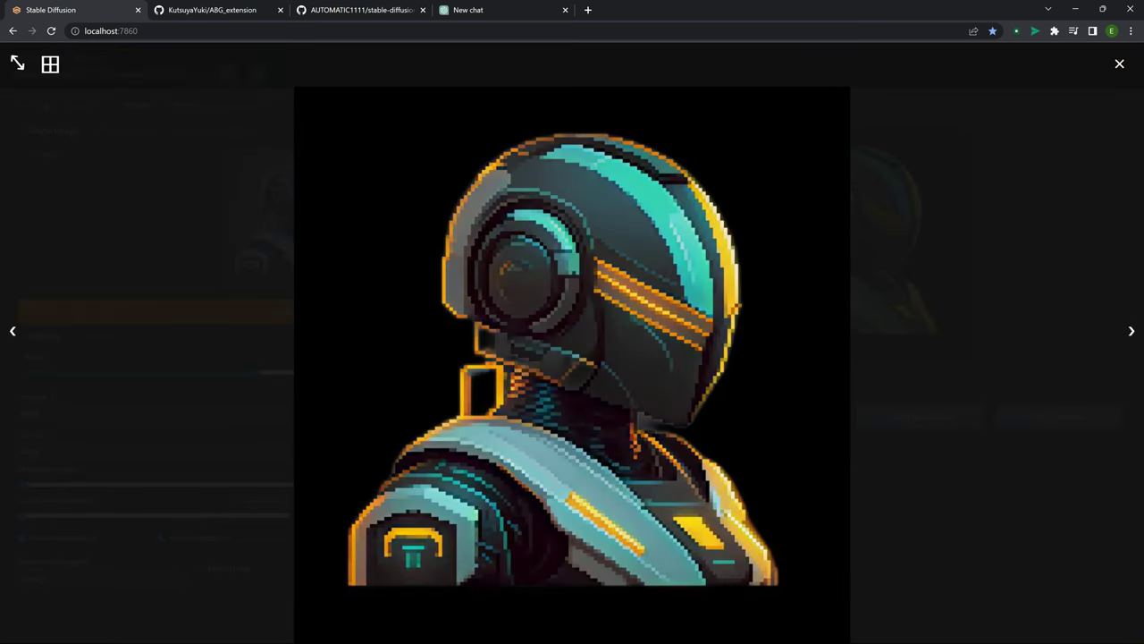
key(Escape)
Raise the pixel size to 10, process the robot portrait again and inspect the result full size.
drag(371, 546, 458, 546)
click(292, 311)
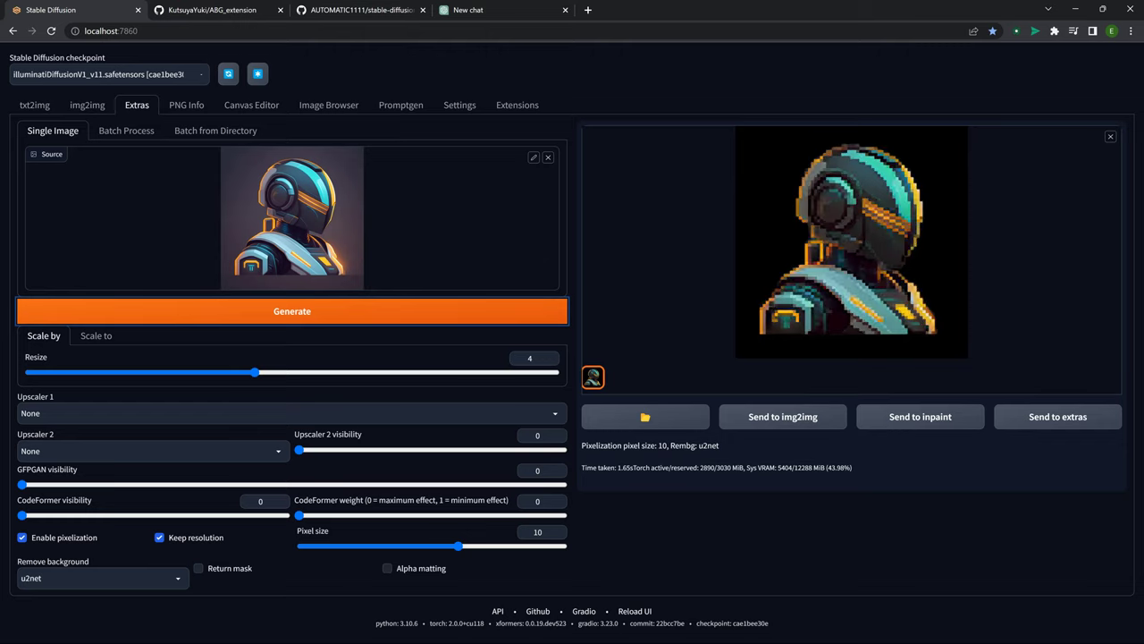
click(851, 243)
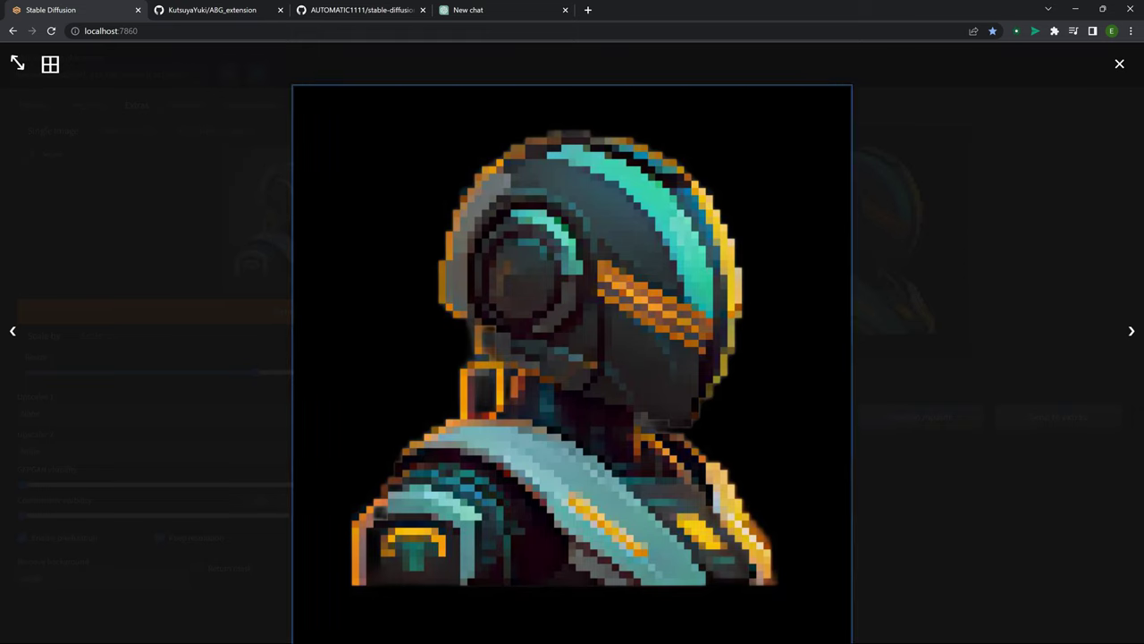
key(Escape)
Send the fourth generated robot portrait, the front-facing head with glowing eyes, from txt2img to Extras.
click(35, 105)
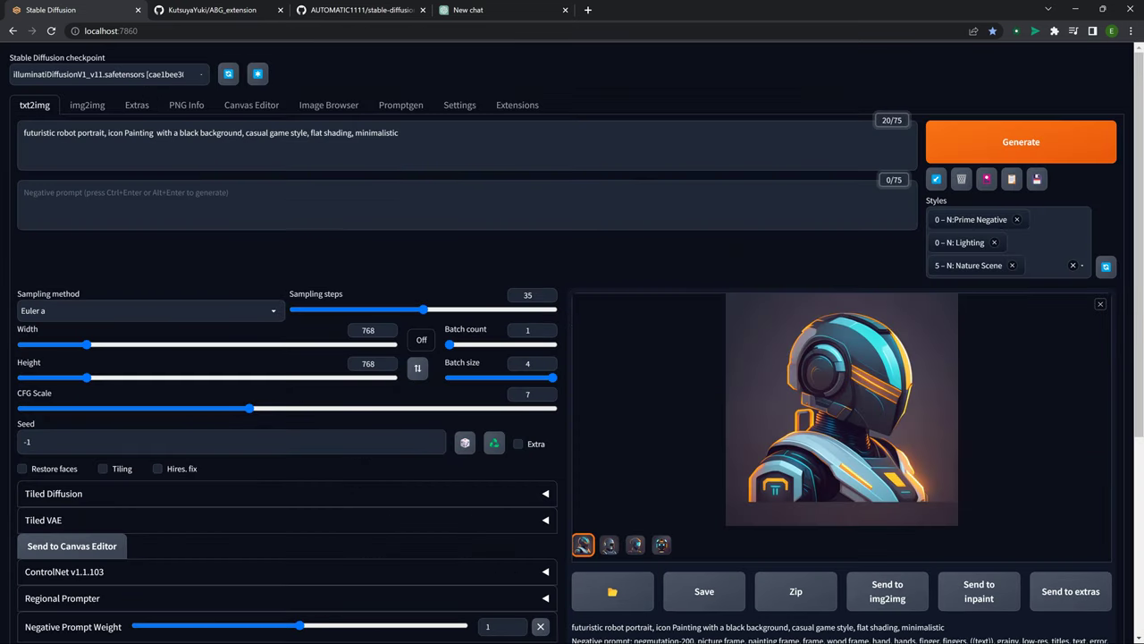
click(662, 544)
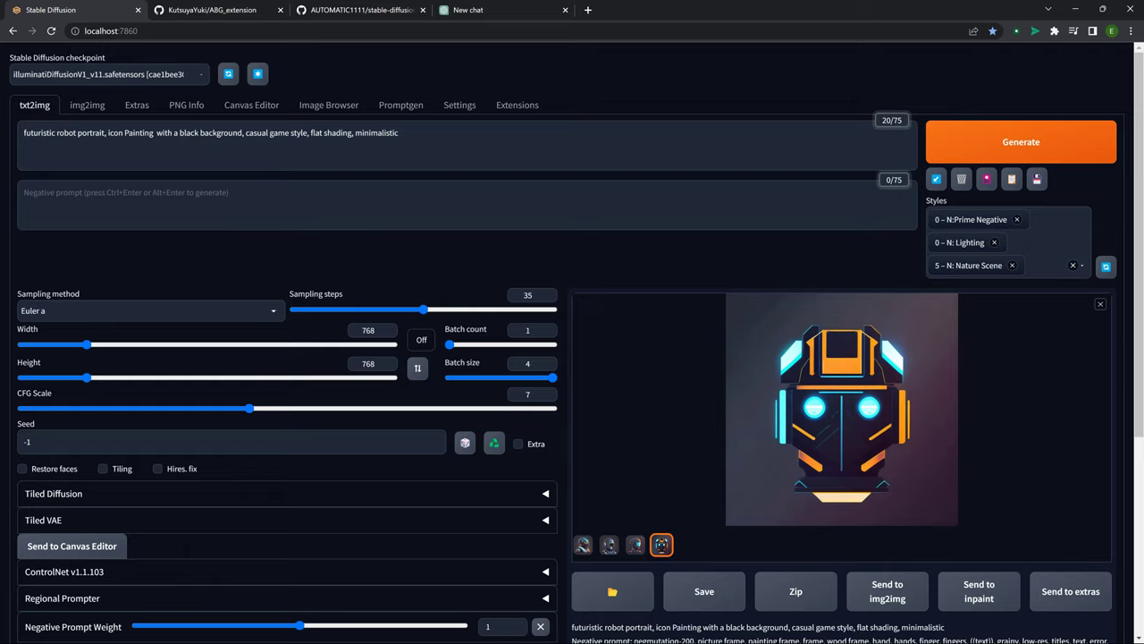
click(1070, 591)
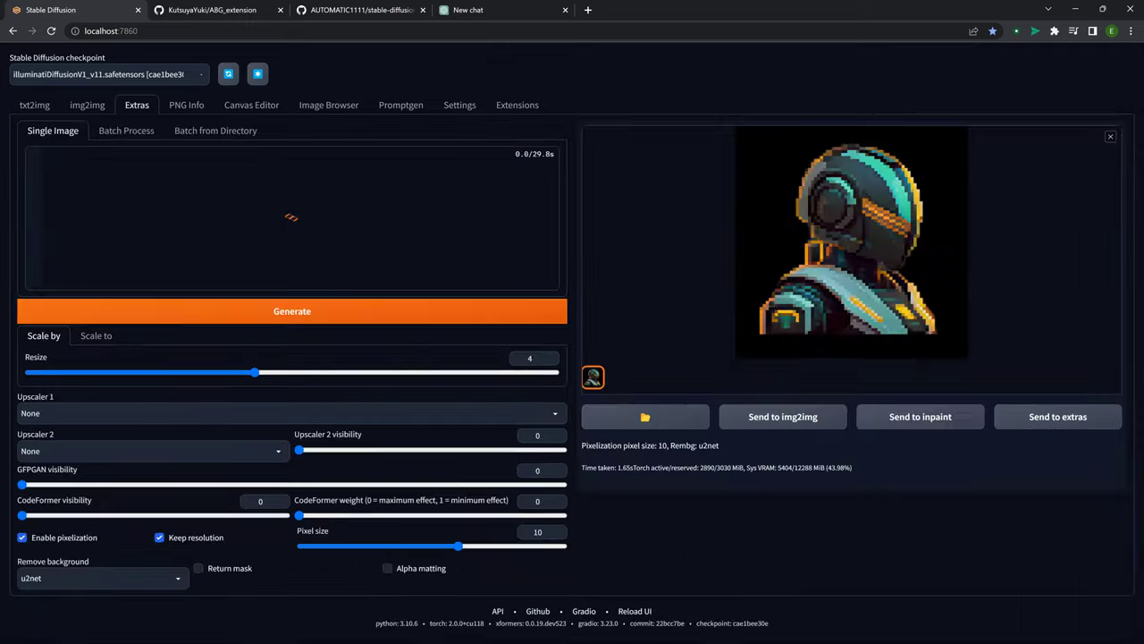
Set the pixel size to 8, process the front-facing robot head and inspect the result full size.
click(424, 547)
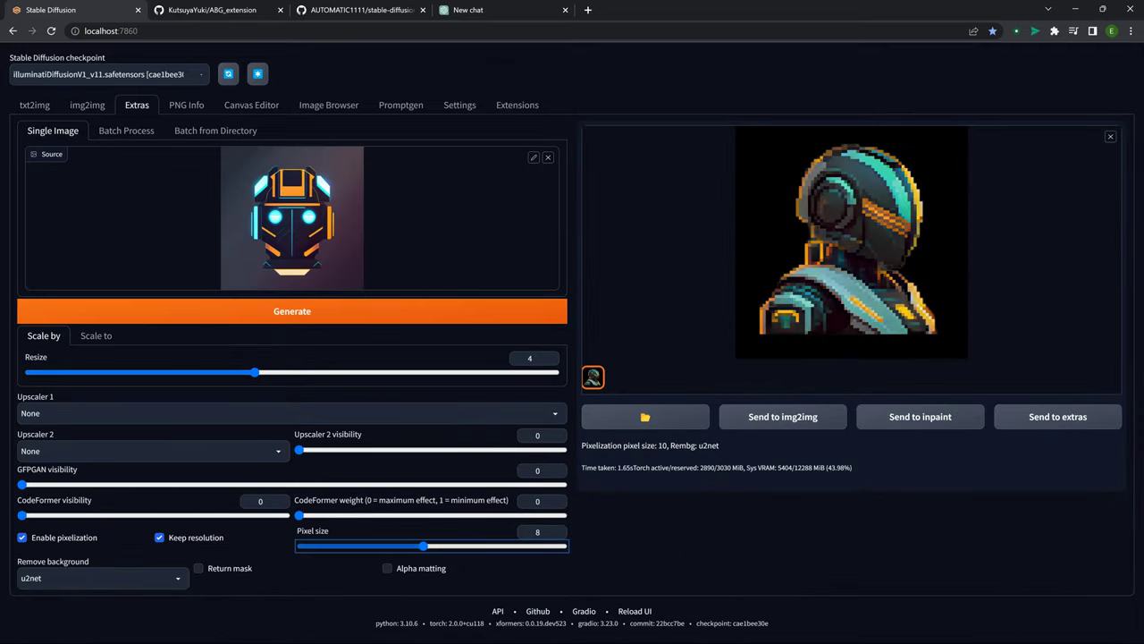
click(291, 310)
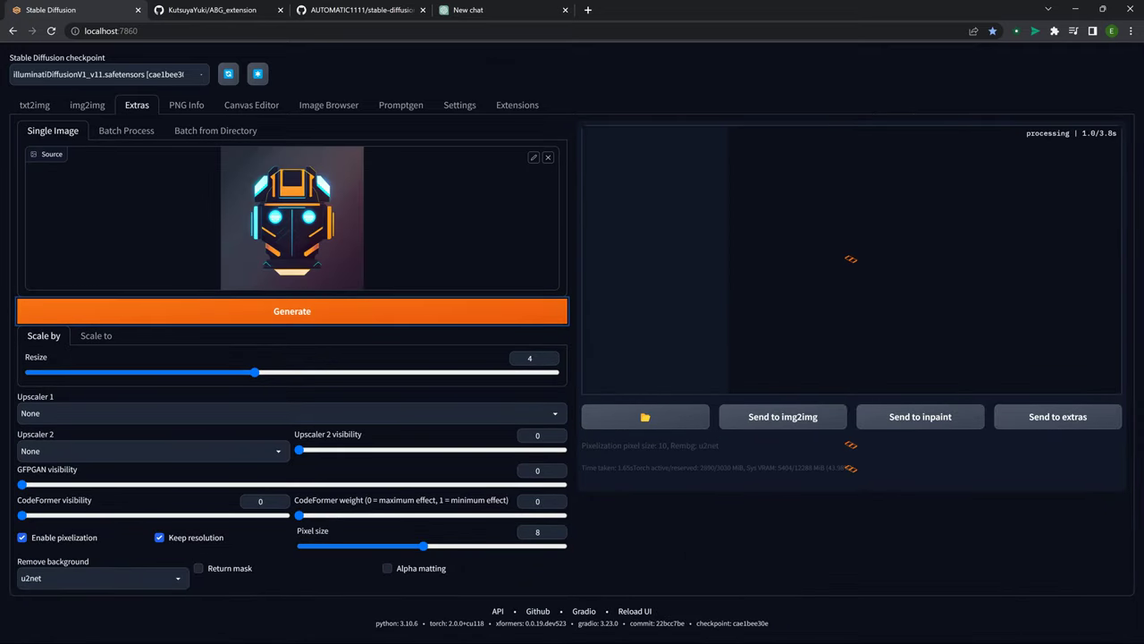
click(851, 243)
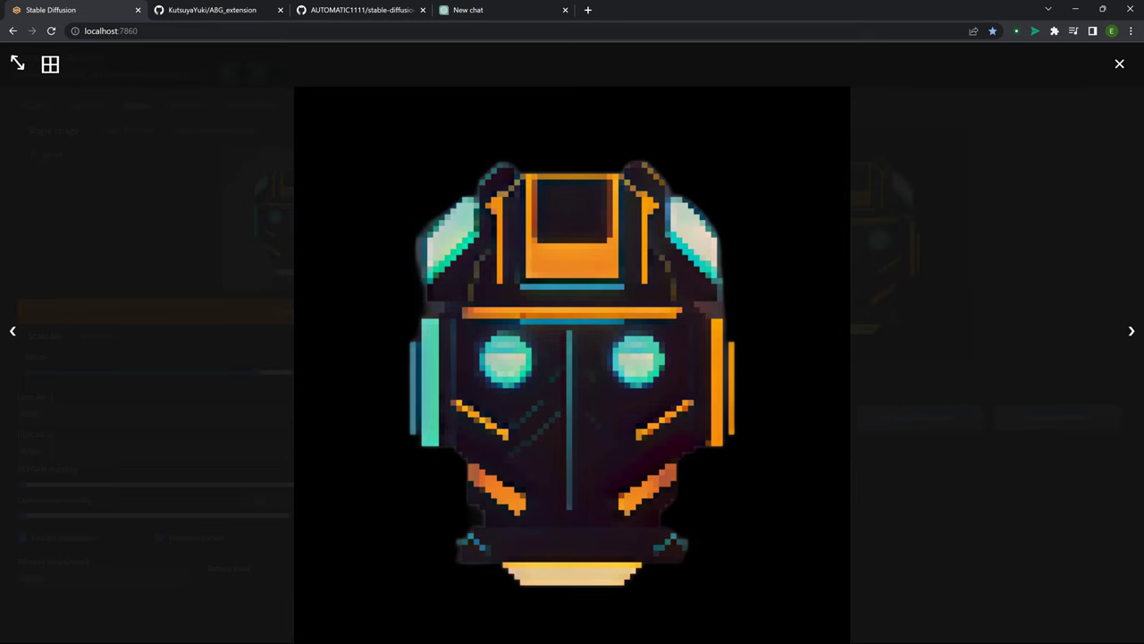
key(Escape)
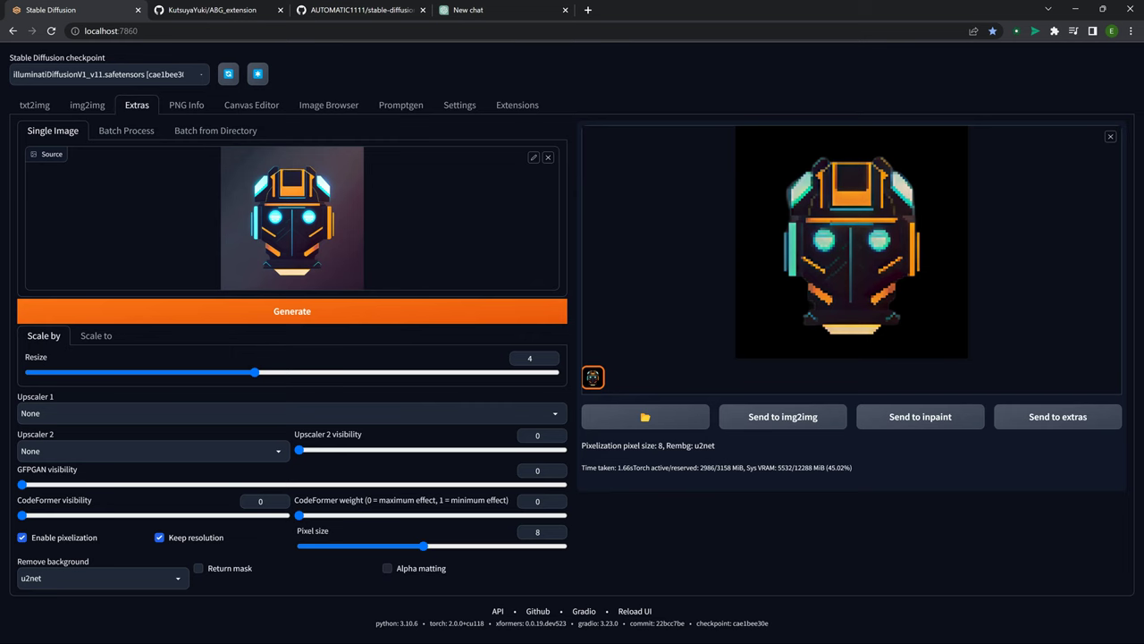
Replace the whole txt2img prompt with "futuristic cyberpunk side scroll style bar and grill on a city street".
click(34, 104)
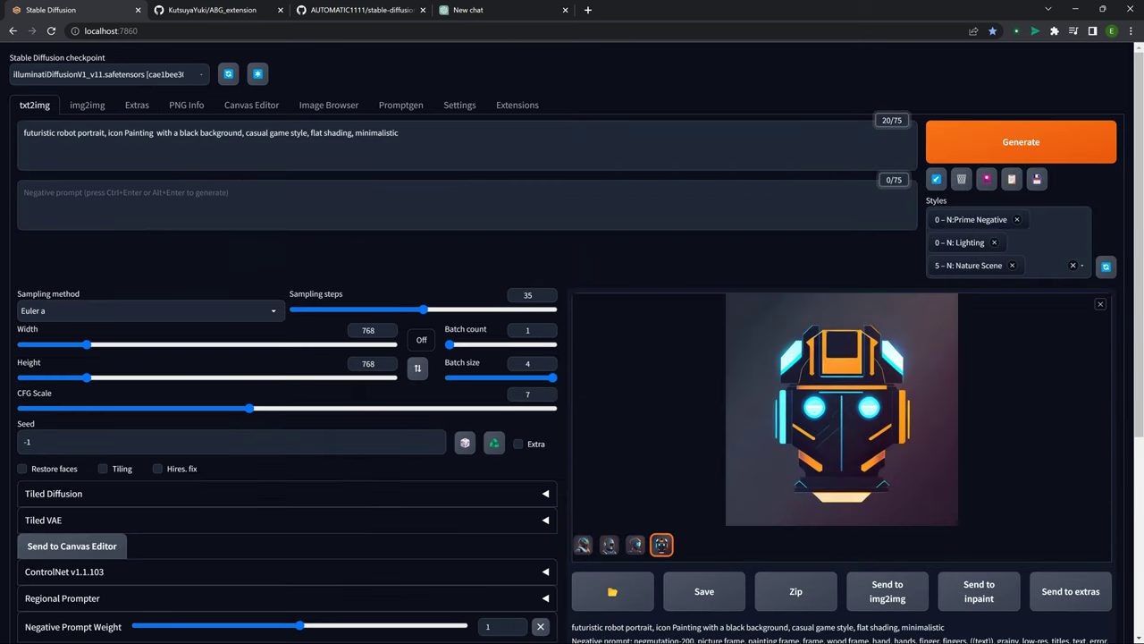
scroll(572, 358, down, 2)
scroll(572, 358, up, 2)
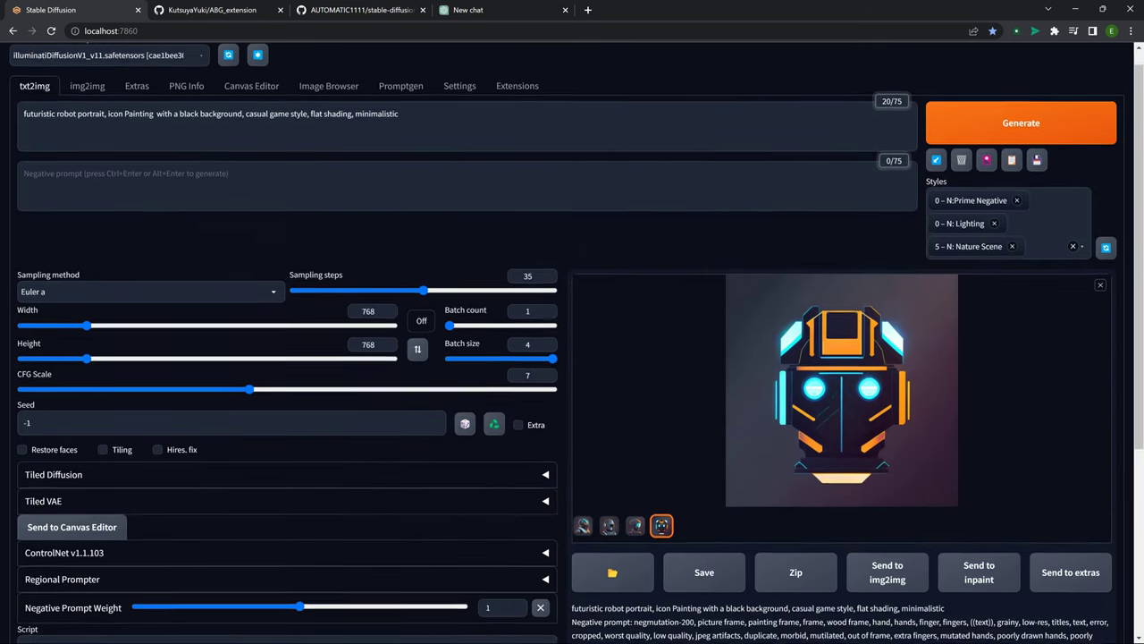
scroll(572, 343, up, 1)
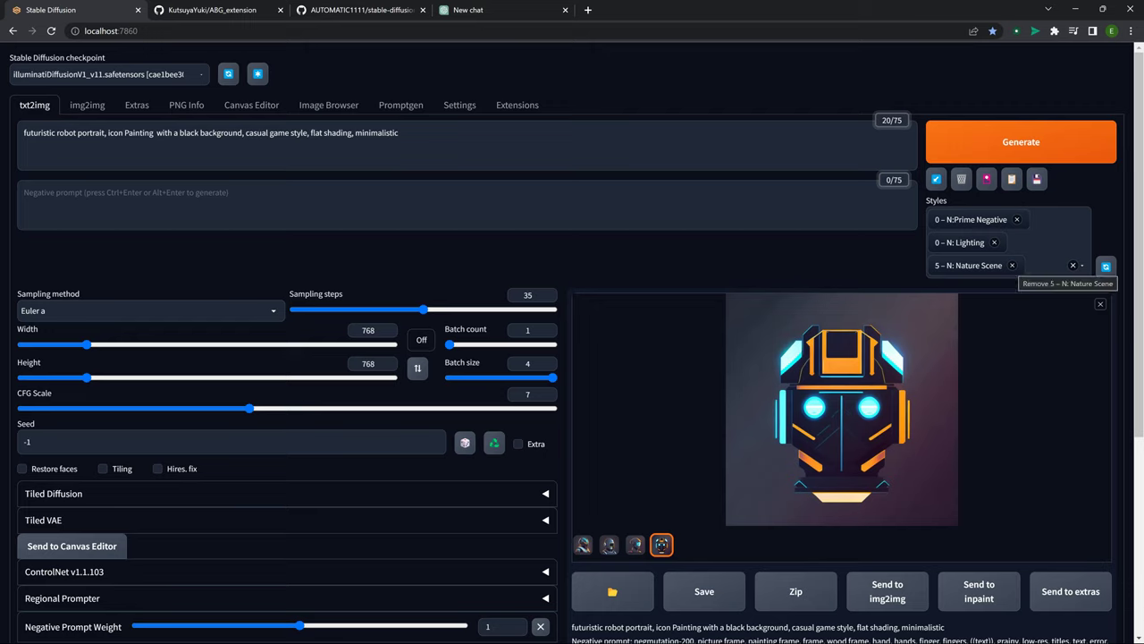
drag(399, 132, 23, 132)
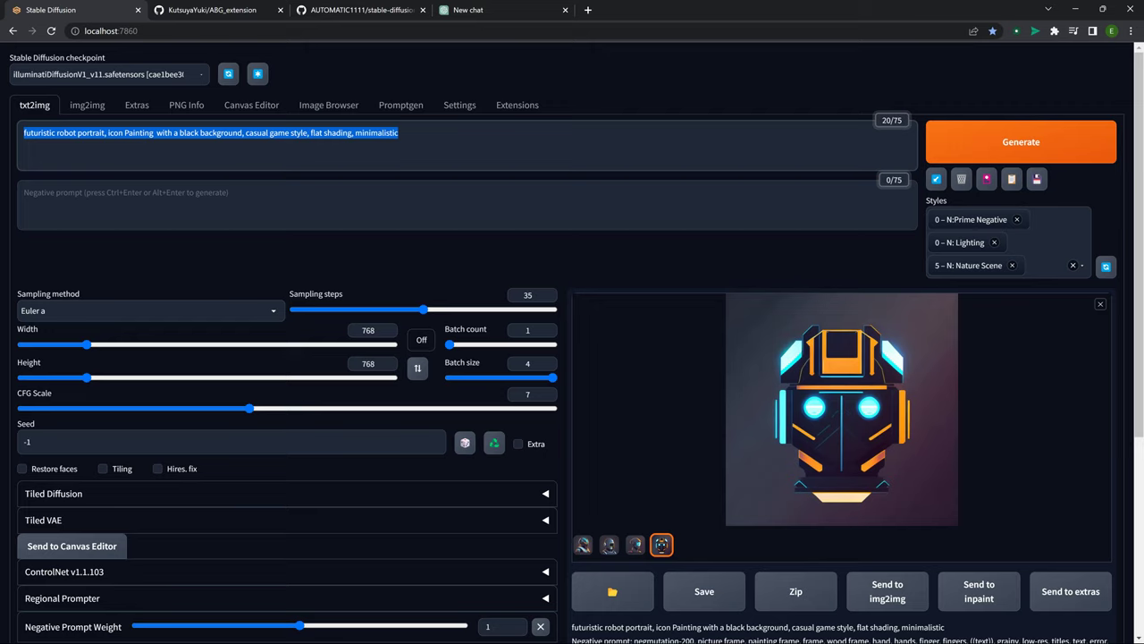
text(fut)
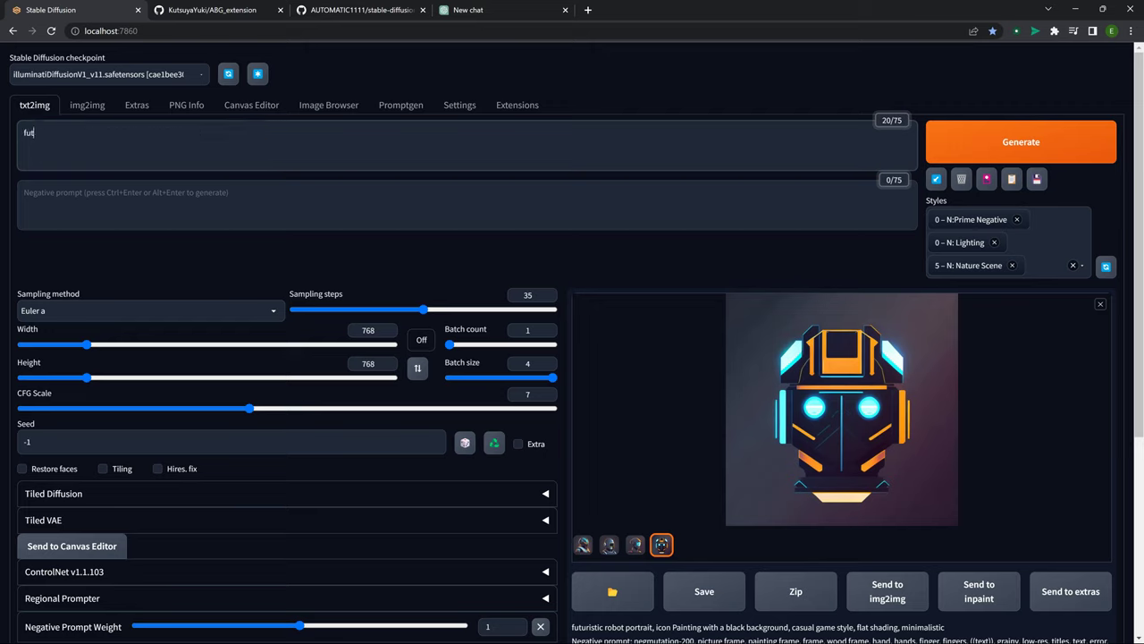
text(uristic cyberb)
text(unk s)
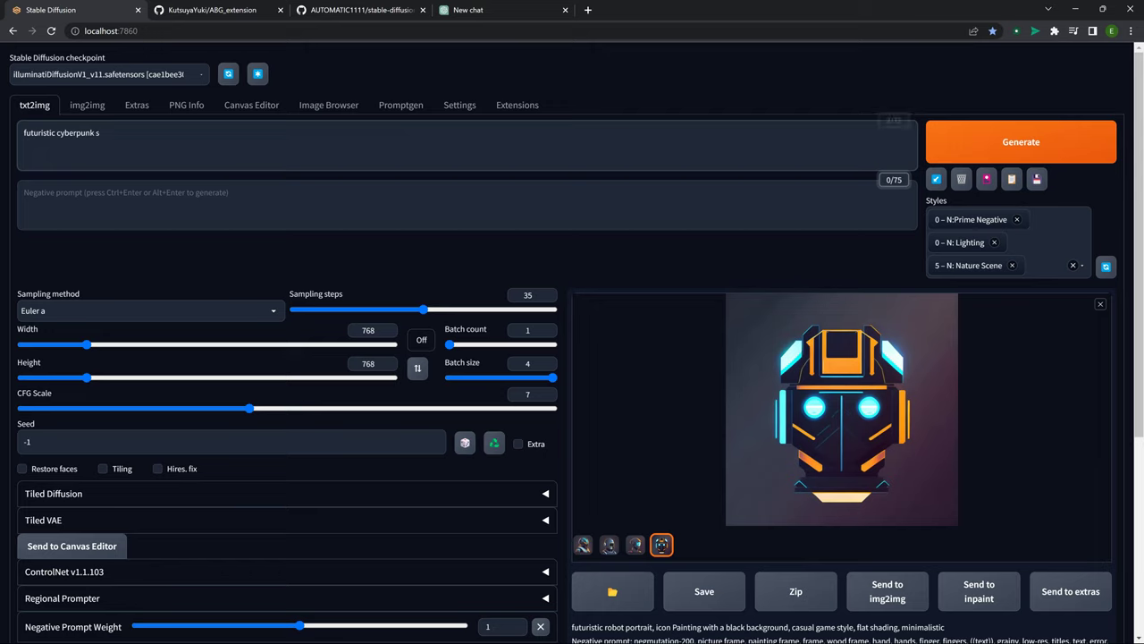
key(BackSpace)
text(side scr)
text(oll s)
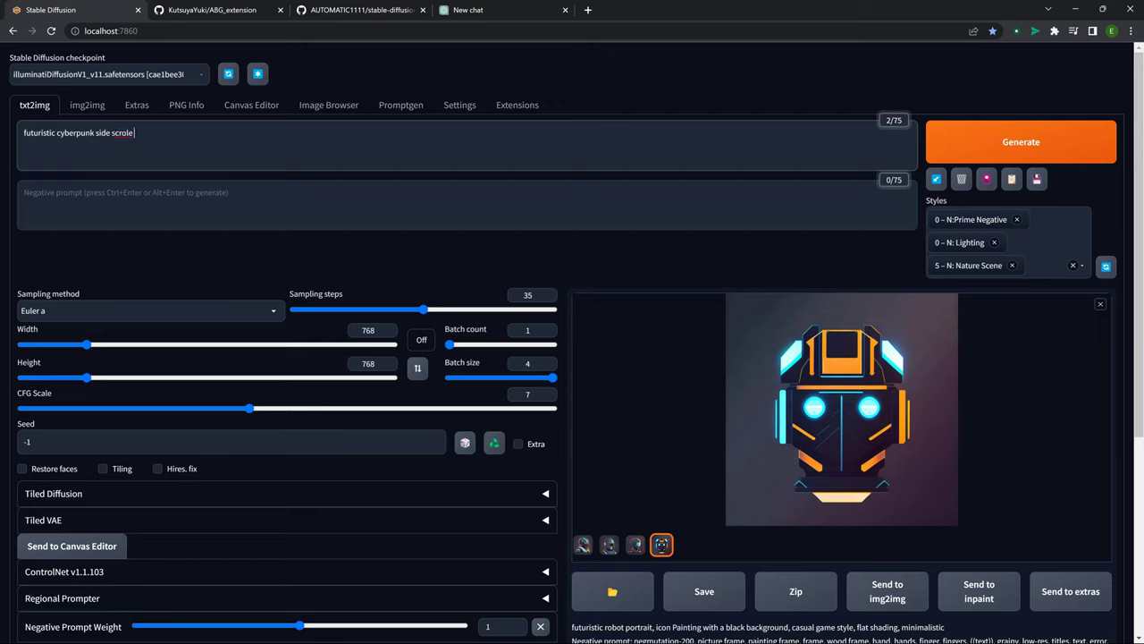
text(tyle bar and grill on a city street.)
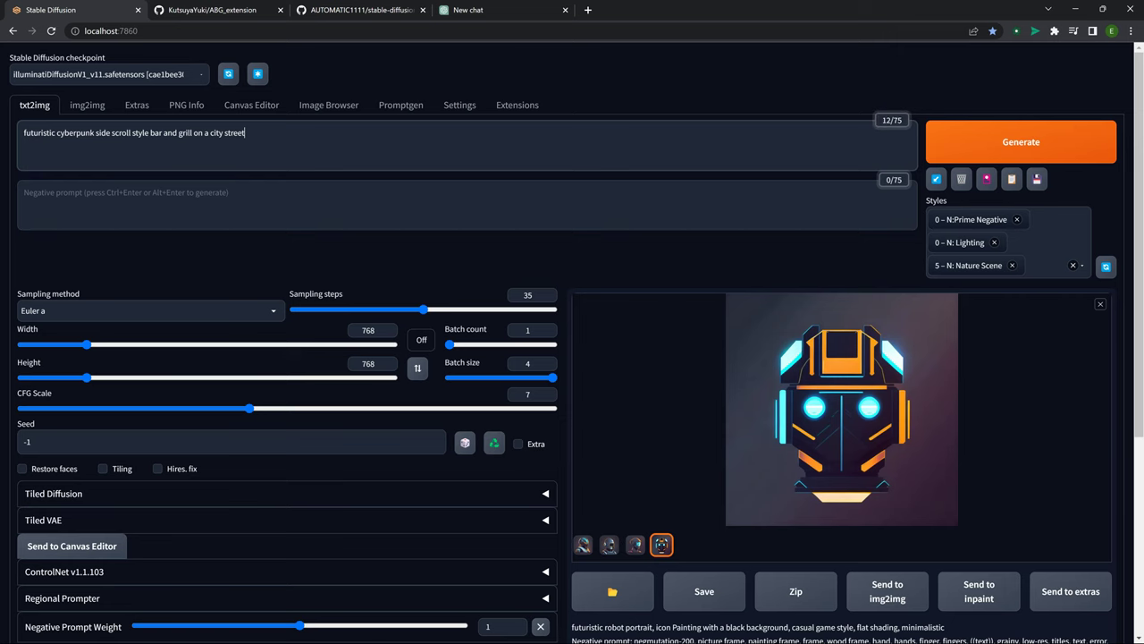
Swap the "5 – N: Nature Scene" style for "9 – N:Architecture and Buildings".
click(1012, 265)
click(1037, 243)
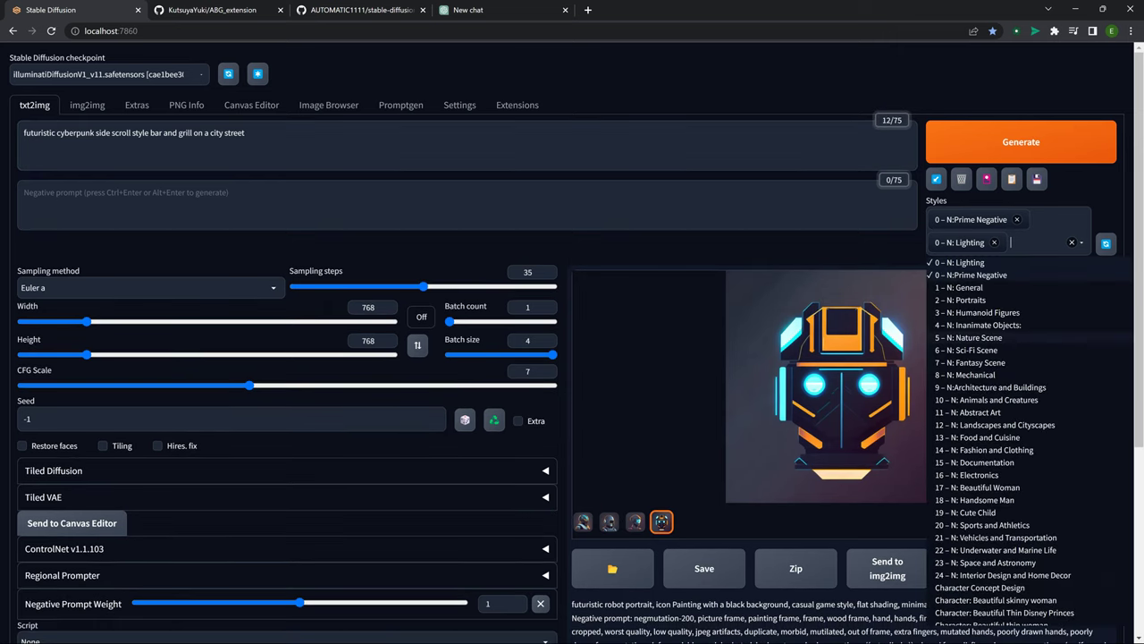
click(1001, 387)
click(1019, 86)
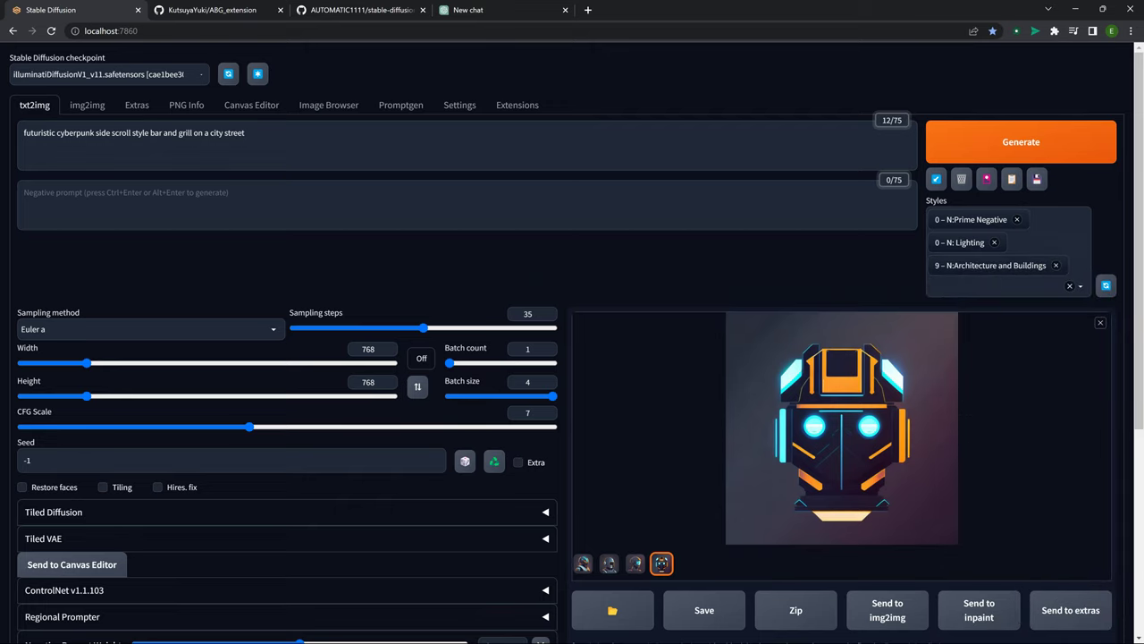
Set the image width to 1024 and generate the bar and grill images.
drag(86, 363, 96, 363)
key(Right)
key(Right)
key(Right)
key(Right)
key(Right)
key(Right)
key(Right)
key(Right)
key(Right)
key(Right)
key(Right)
key(Right)
key(Right)
key(Right)
key(Right)
key(Right)
key(Right)
key(Right)
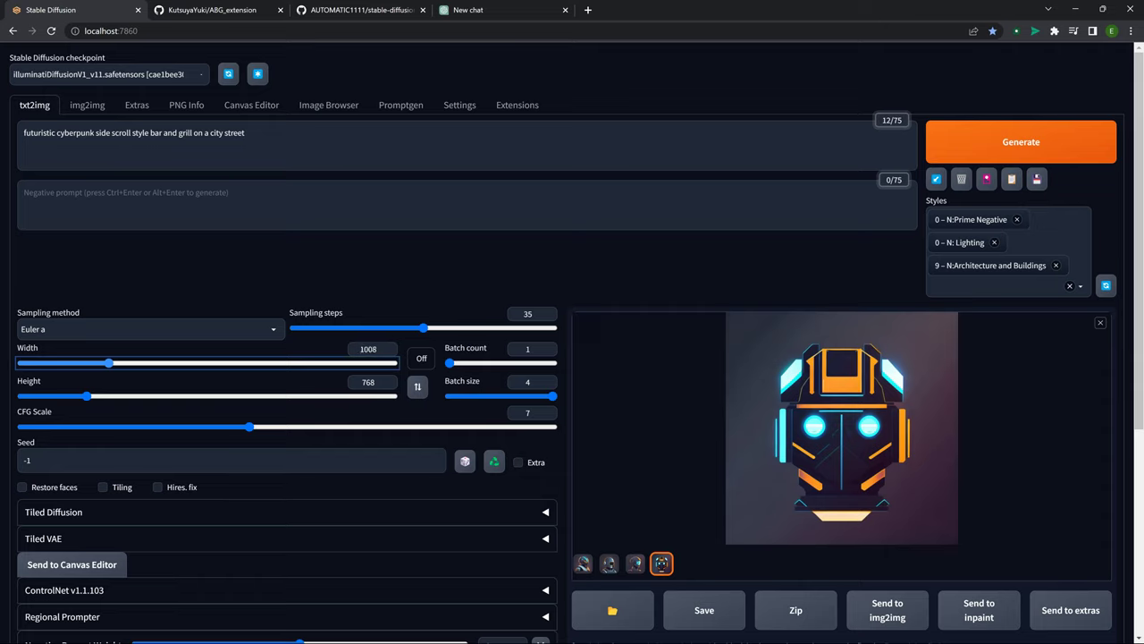
key(Right)
key(Right)
key(ctrl+Return)
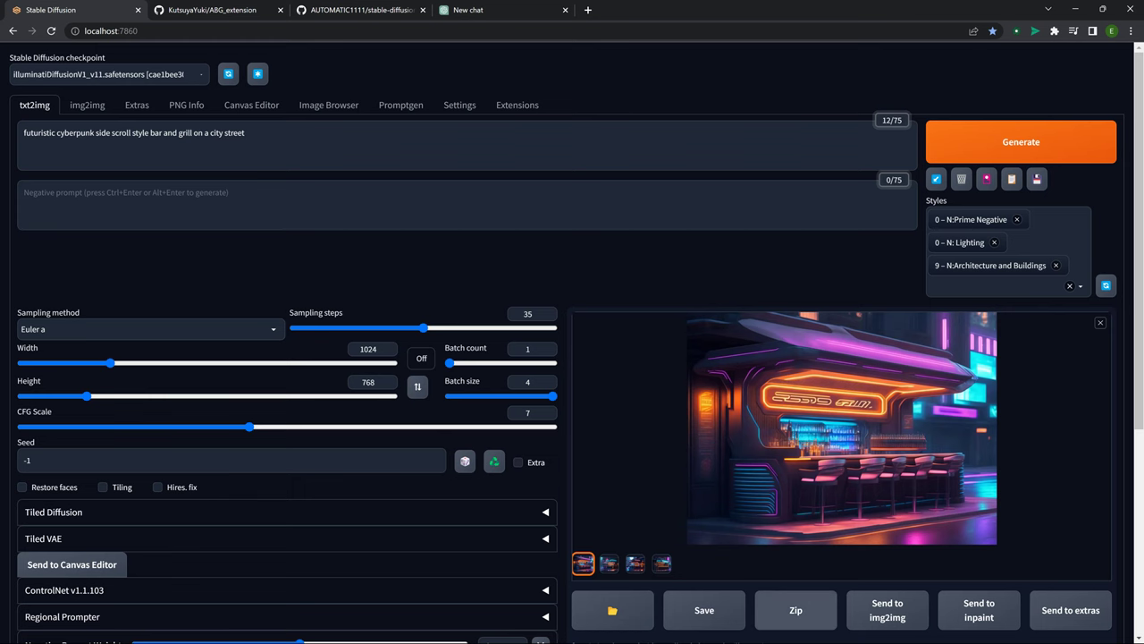
Send the first bar and grill image to Extras and pixelize it with background removal set to None.
click(1070, 609)
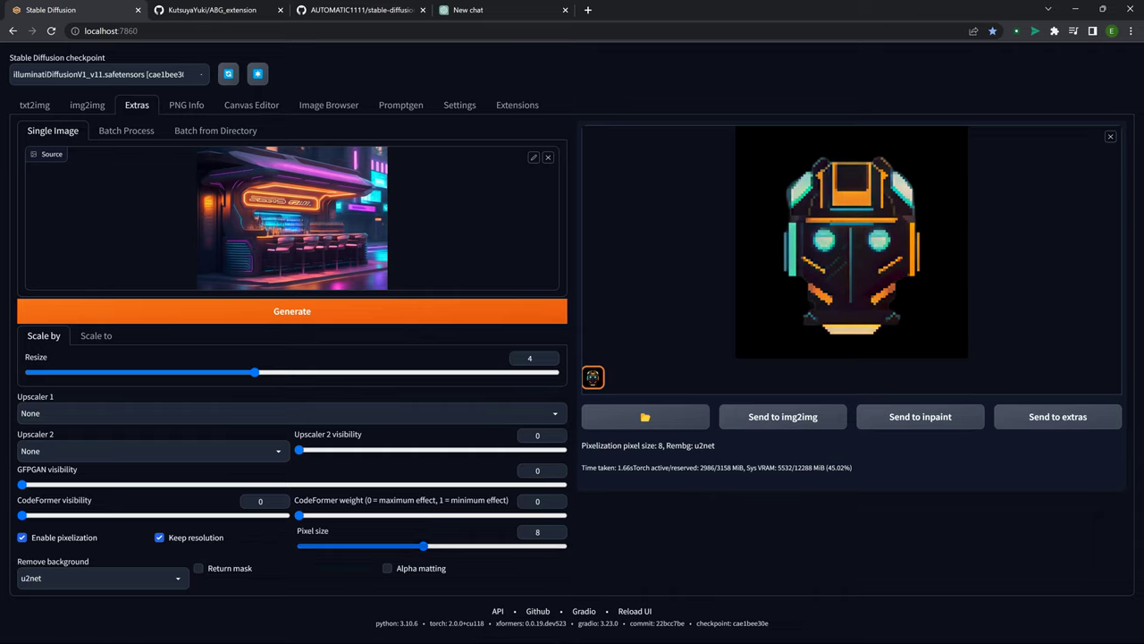
click(423, 546)
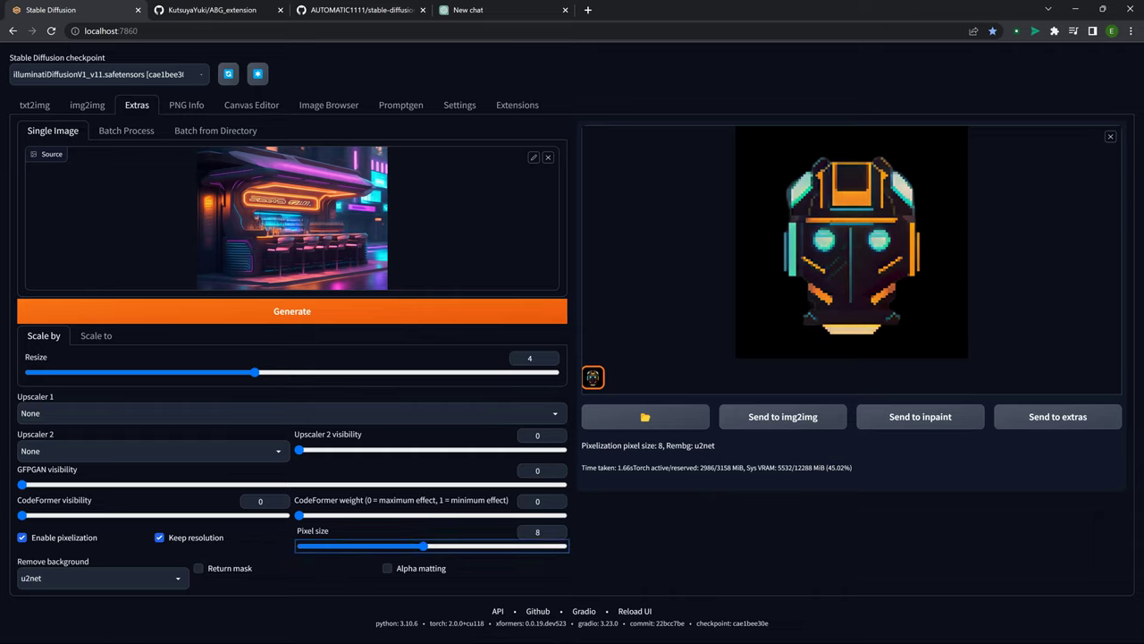
click(102, 578)
click(36, 497)
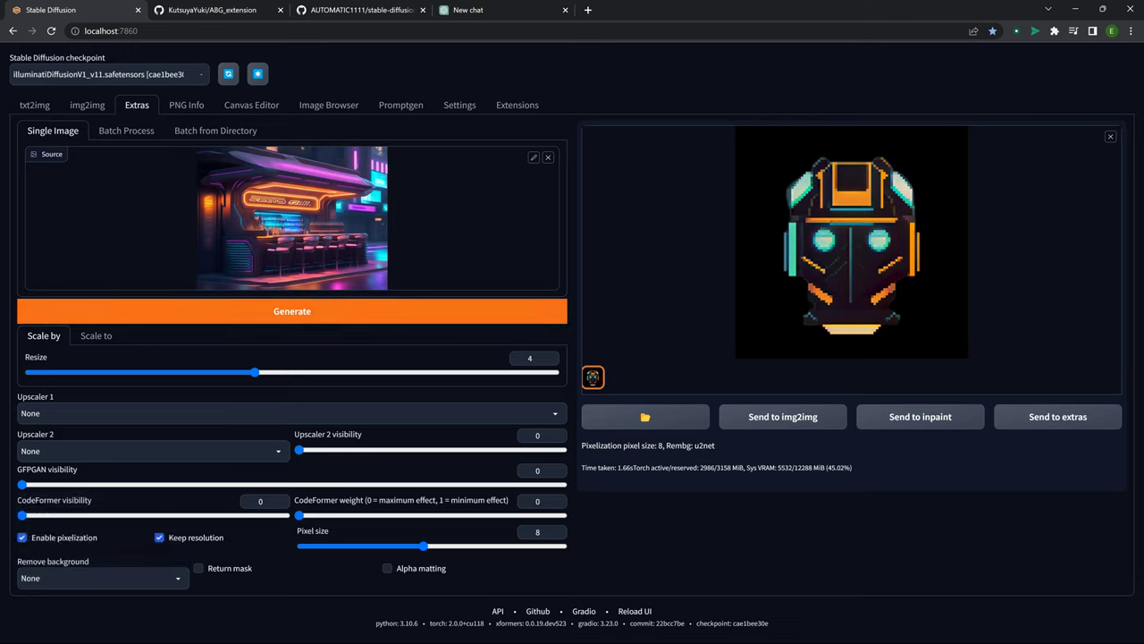
click(293, 311)
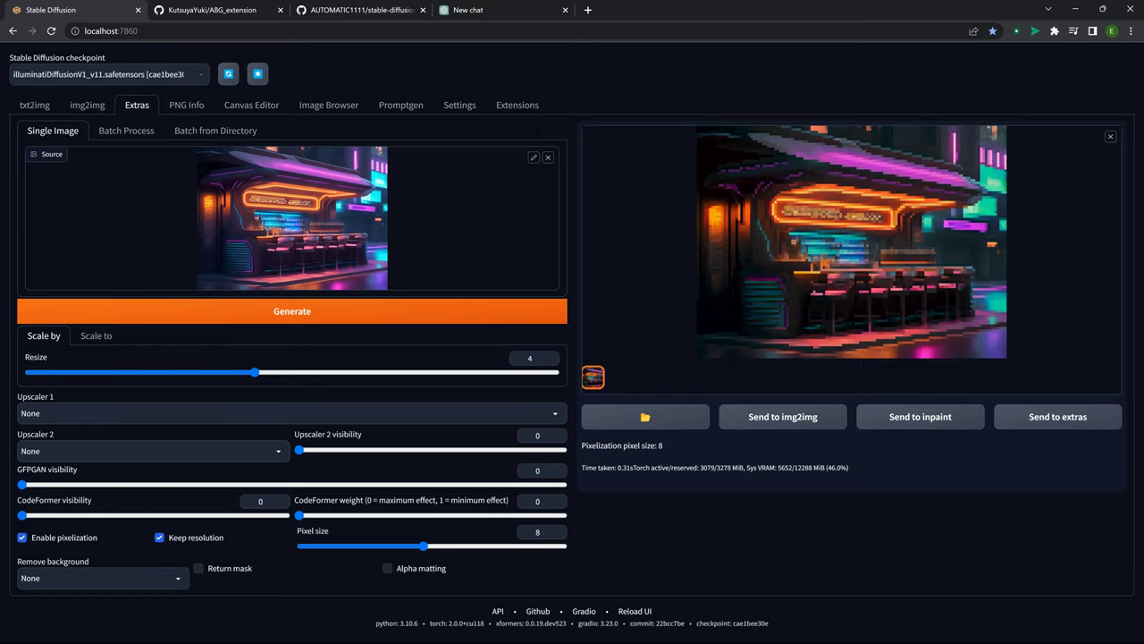
Lower the pixel size to 5, process the bar image again and inspect the result full size.
drag(423, 546, 371, 545)
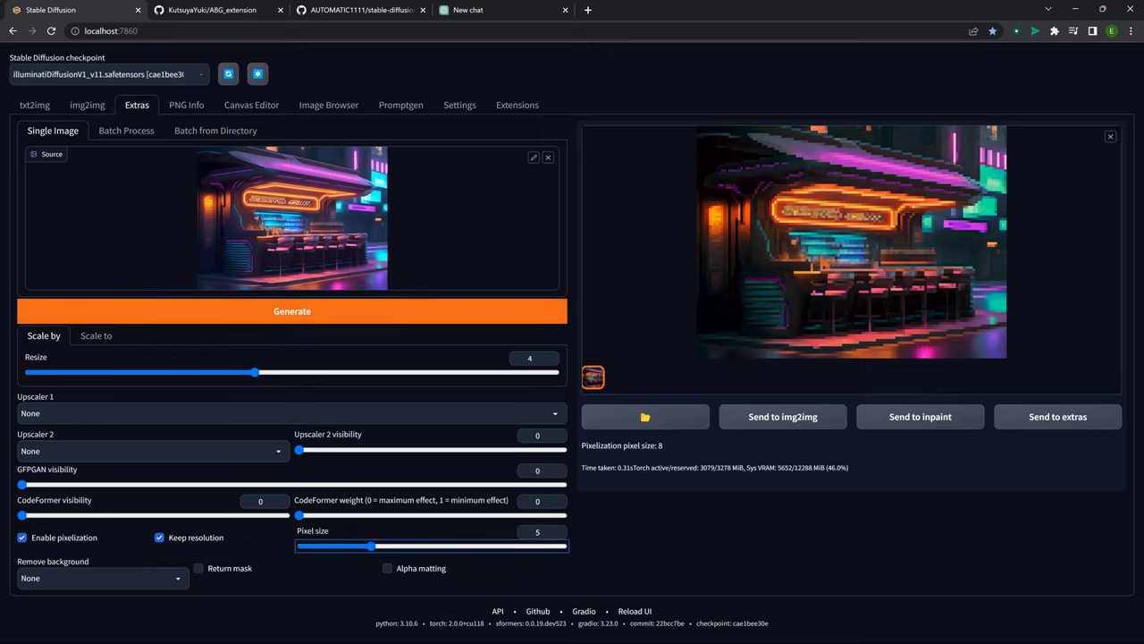
click(293, 311)
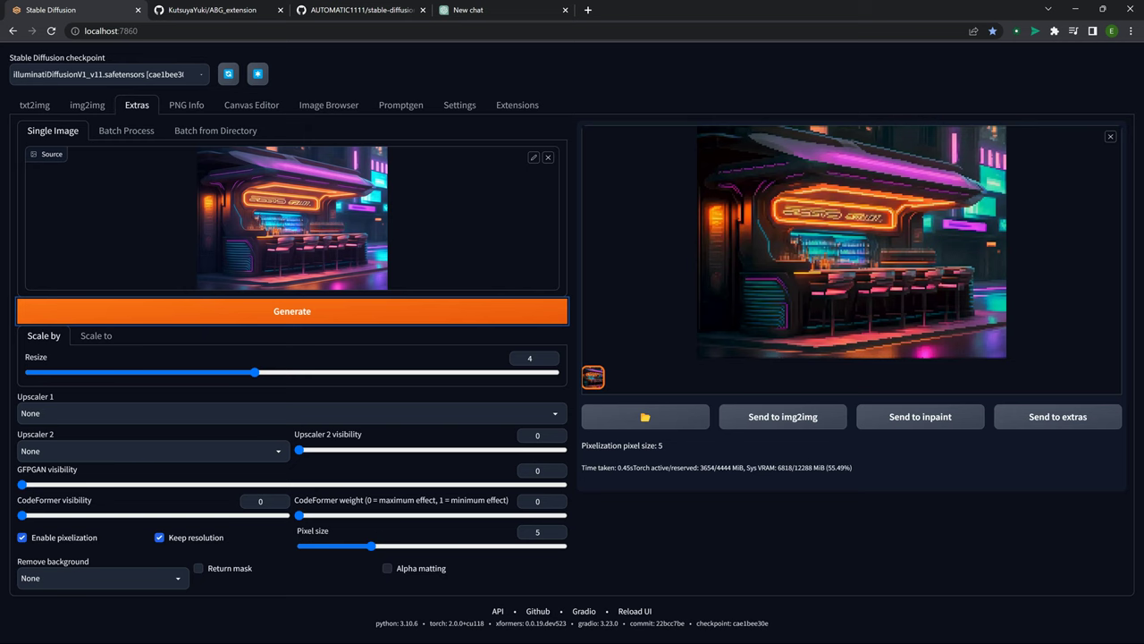
click(851, 242)
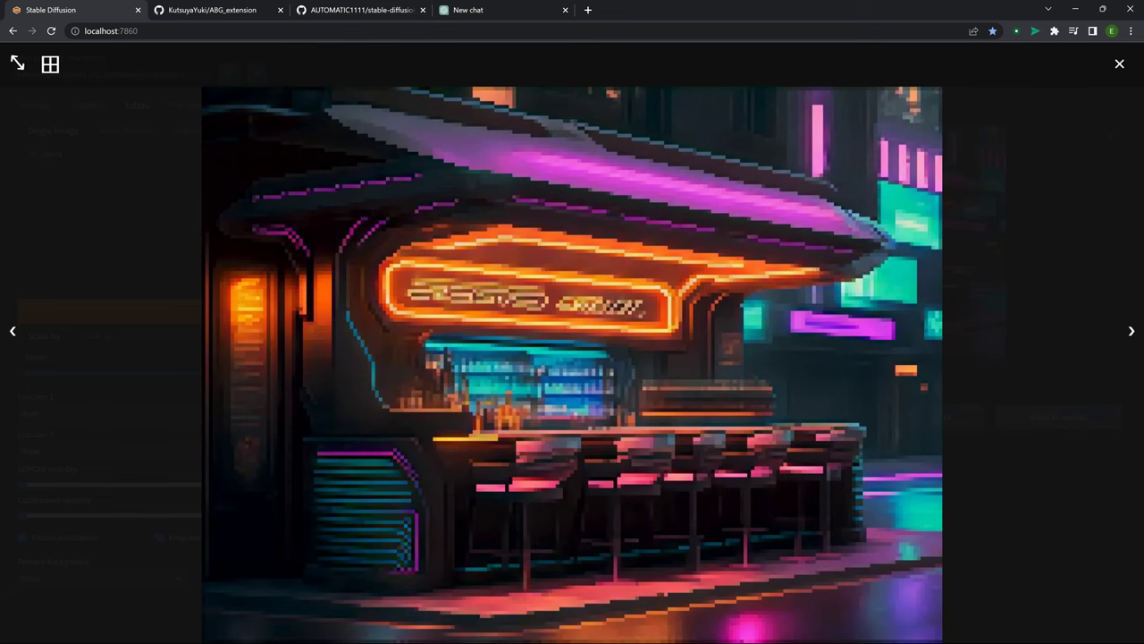
key(Escape)
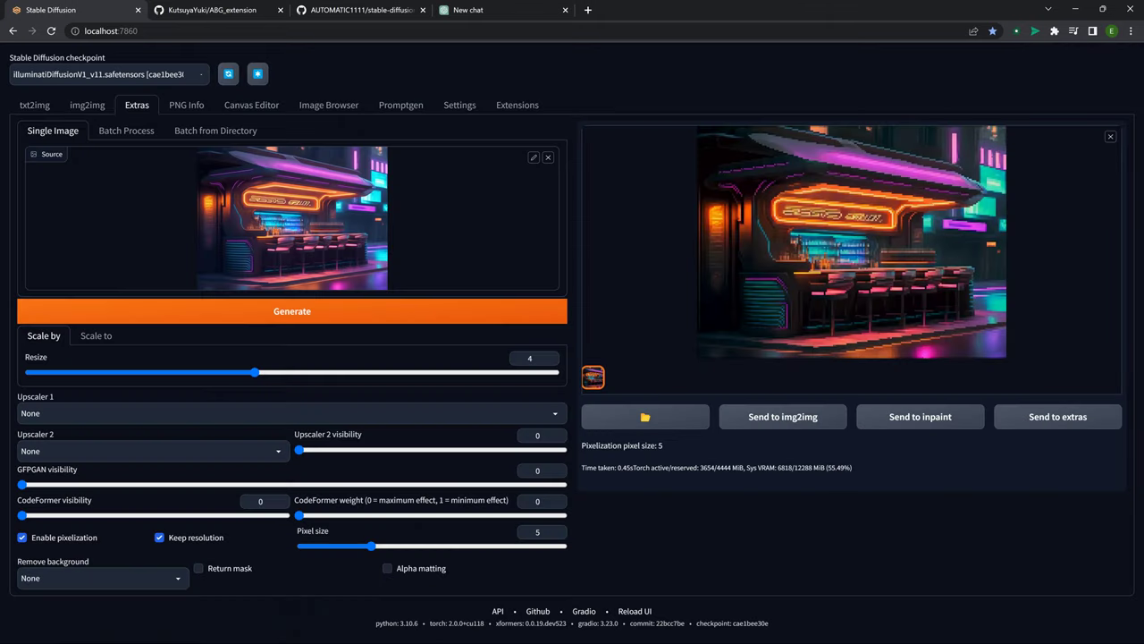
Reduce the pixel size to 4, reprocess the bar image, inspect it full size and return to txt2img.
mouse_move(371, 545)
mouse_down()
mouse_move(337, 545)
mouse_move(354, 546)
mouse_up()
click(293, 311)
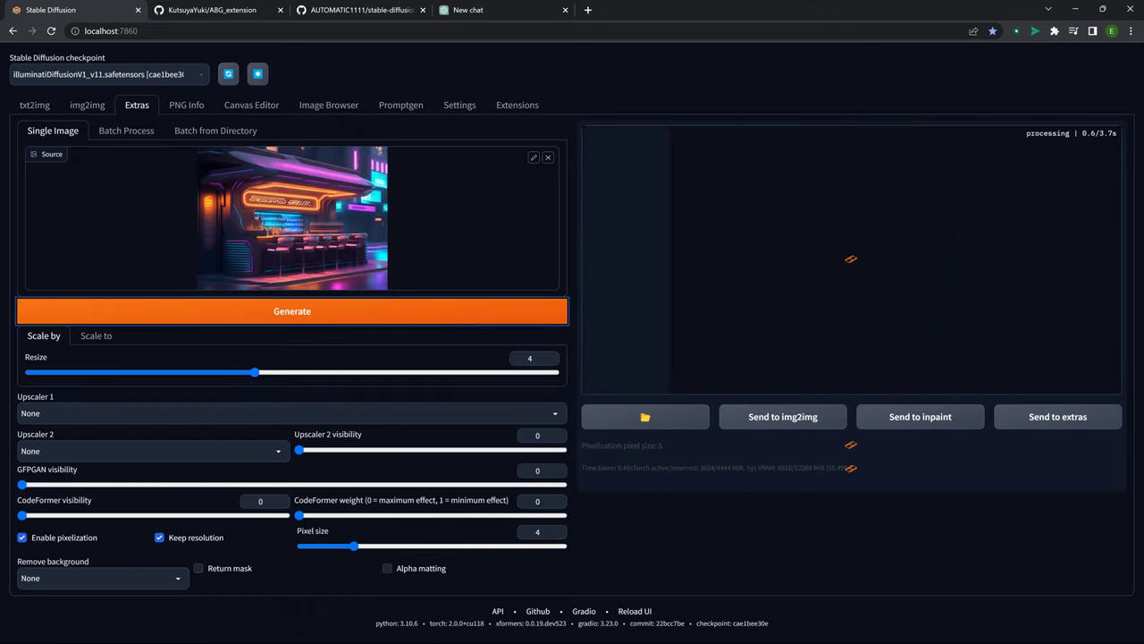
click(851, 243)
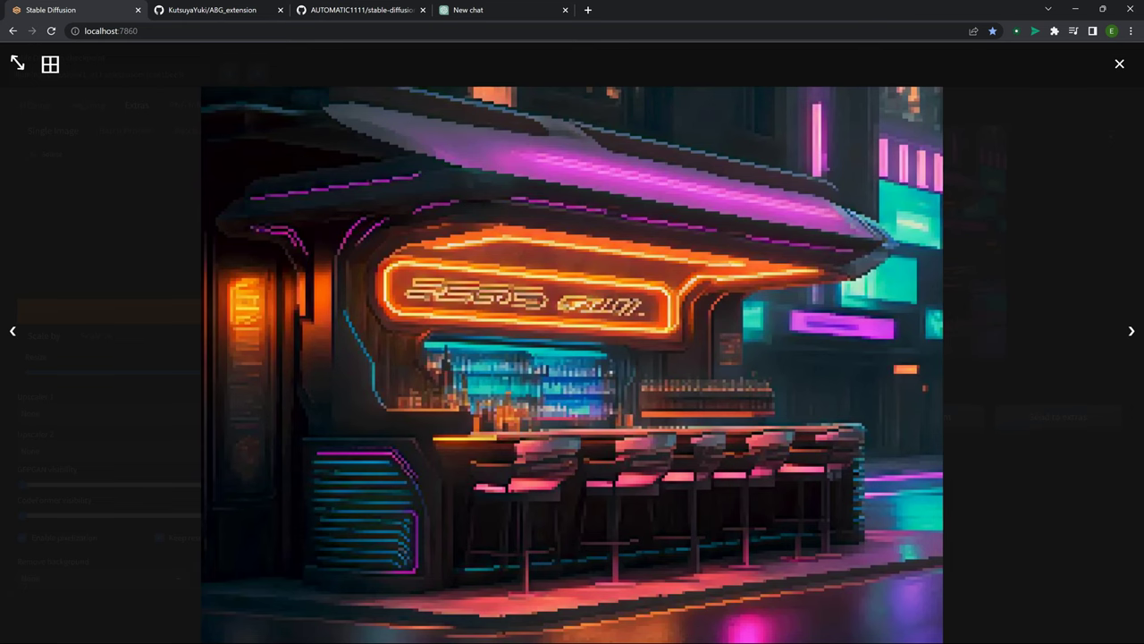
key(Escape)
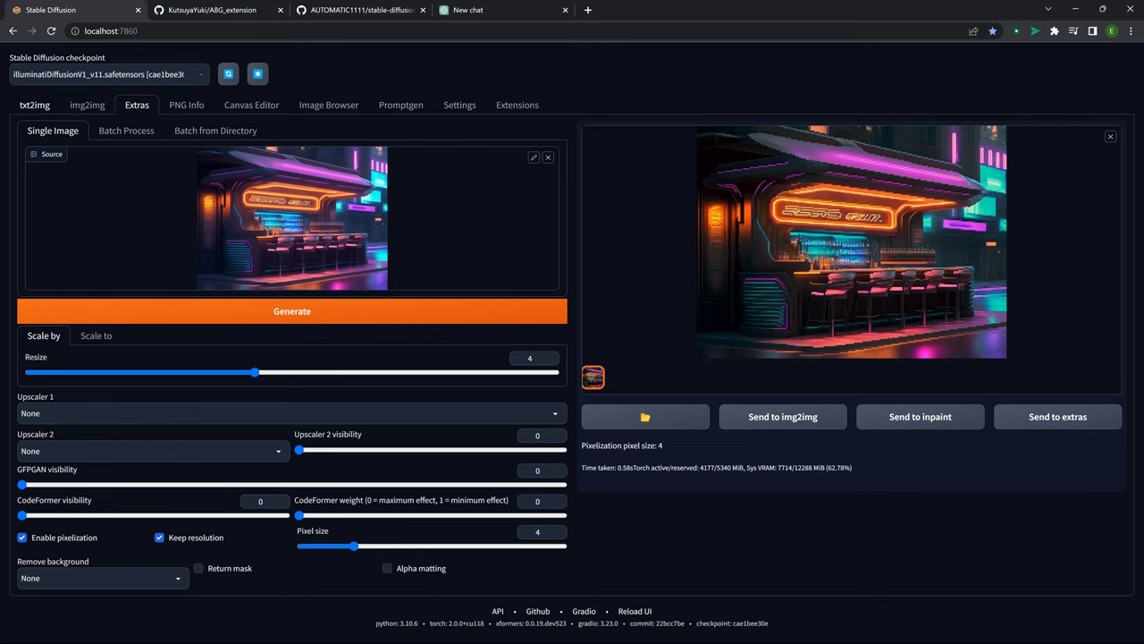
click(35, 105)
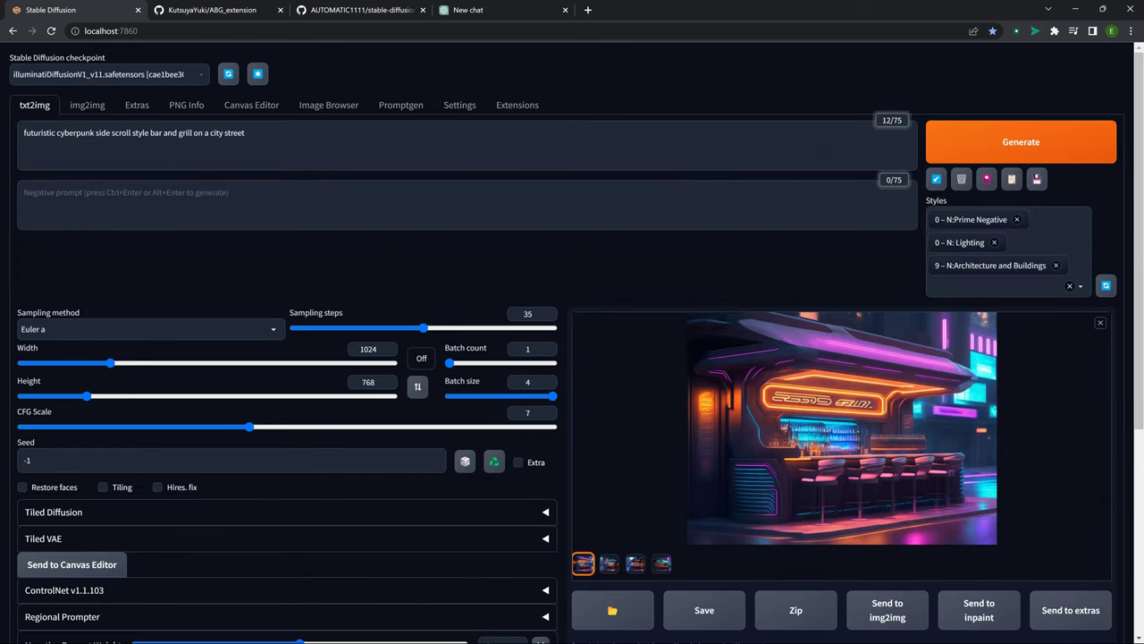